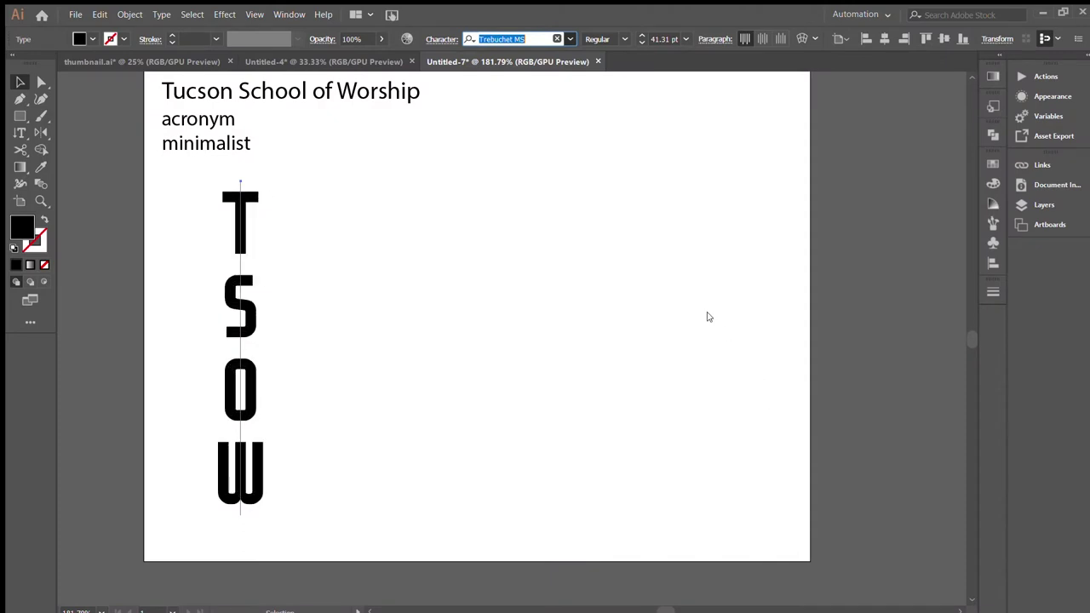
- Move the stacked TSOW column to the artboard centre and paste a second copy beside it
{"action": "left_click", "coordinate": [261, 369]}
{"action": "left_click", "coordinate": [287, 418]}
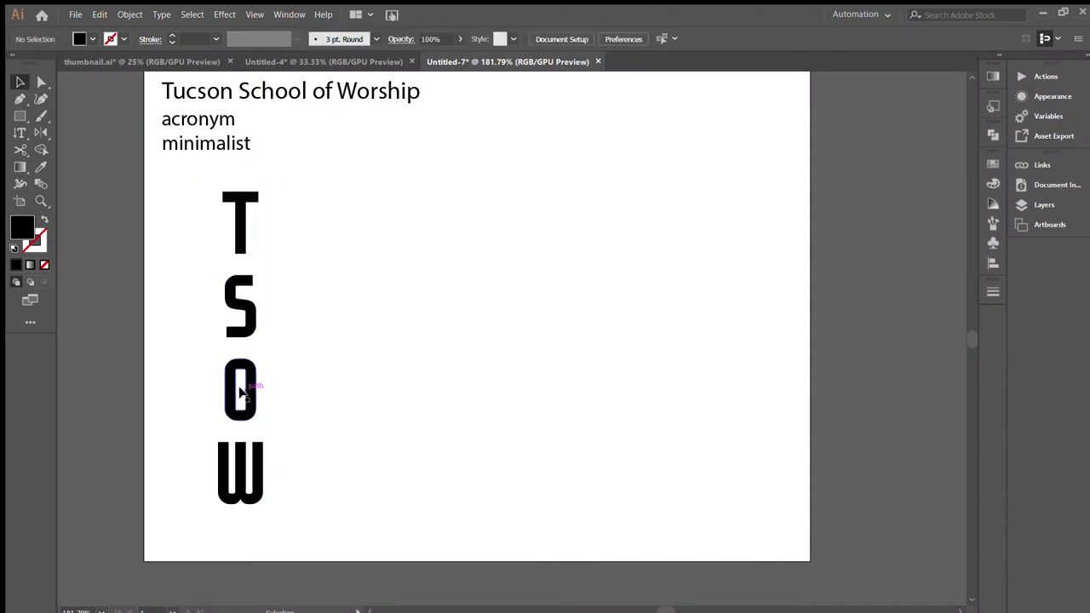
{"action": "left_click_drag", "start_coordinate": [242, 391], "coordinate": [577, 394]}
{"action": "key", "text": "ctrl+c"}
{"action": "key", "text": "ctrl+v"}
{"action": "left_click", "coordinate": [474, 499]}
{"action": "scroll", "coordinate": [474, 504], "scroll_direction": "up", "scroll_amount": 5}
- Narrow the left W by resizing it to fit inside the O, then move it back below
{"action": "scroll", "coordinate": [494, 394], "scroll_direction": "up", "scroll_amount": 3}
{"action": "left_click_drag", "start_coordinate": [472, 457], "coordinate": [473, 217]}
{"action": "left_click_drag", "start_coordinate": [532, 290], "coordinate": [506, 290]}
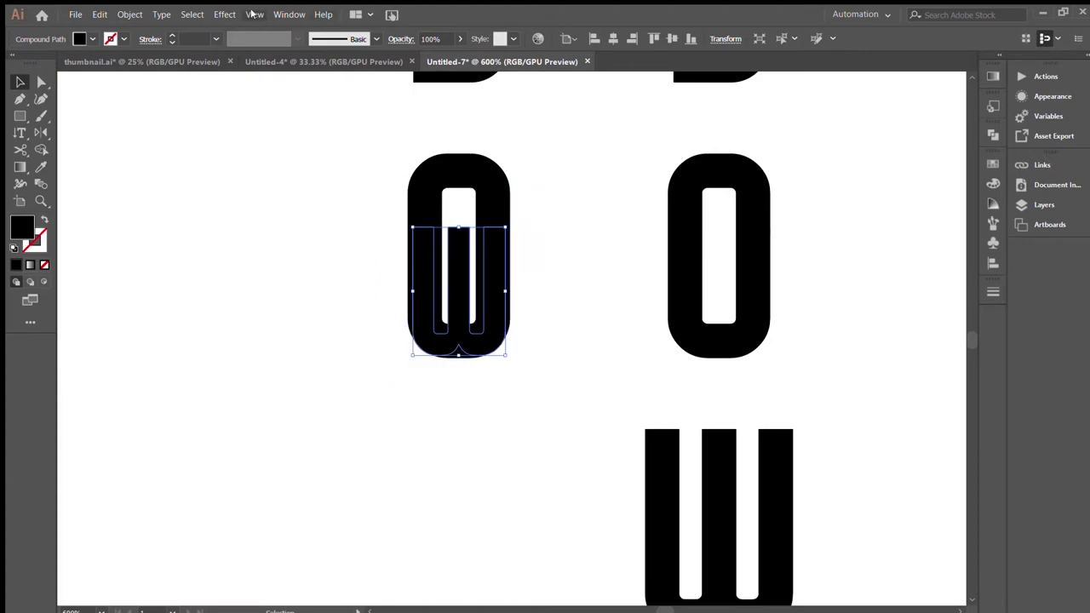
{"action": "left_click_drag", "start_coordinate": [504, 291], "coordinate": [511, 289]}
{"action": "left_click_drag", "start_coordinate": [499, 335], "coordinate": [499, 523]}
{"action": "left_click", "coordinate": [579, 341]}
- Stretch the left W taller, add a copy directly below, and merge both into one shape
{"action": "scroll", "coordinate": [562, 340], "scroll_direction": "down", "scroll_amount": 3}
{"action": "left_click", "coordinate": [499, 409]}
{"action": "mouse_move", "coordinate": [497, 421]}
{"action": "left_mouse_down"}
{"action": "mouse_move", "coordinate": [492, 515]}
{"action": "mouse_move", "coordinate": [492, 418]}
{"action": "left_mouse_up"}
{"action": "left_click_drag", "start_coordinate": [493, 378], "coordinate": [485, 479]}
{"action": "left_click", "coordinate": [480, 418], "text": "shift"}
{"action": "key", "text": "shift+m"}
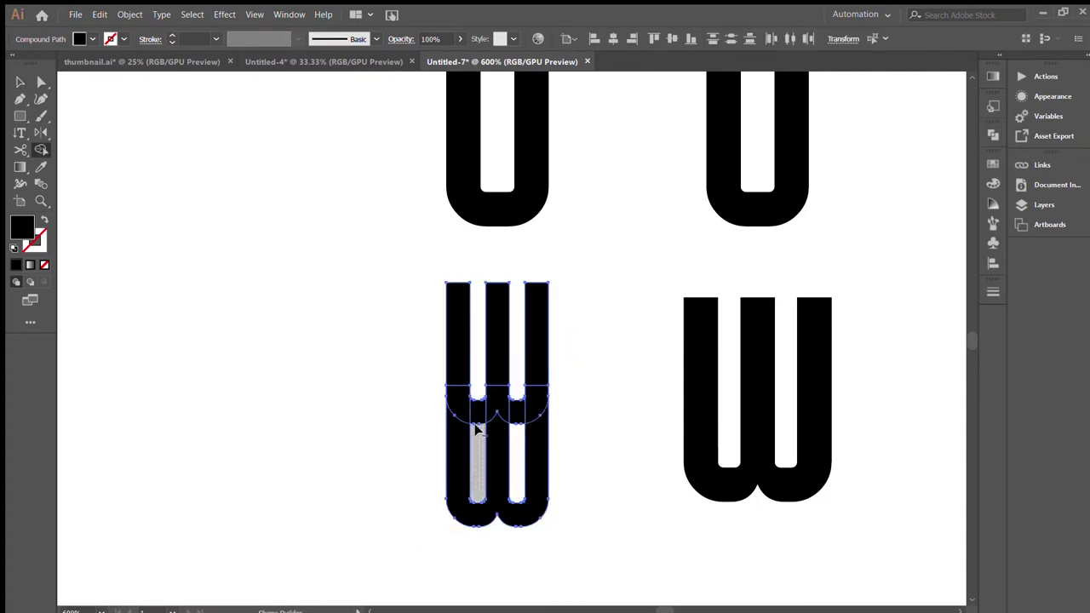
{"action": "left_click_drag", "start_coordinate": [517, 439], "coordinate": [490, 392]}
{"action": "key", "text": "v"}
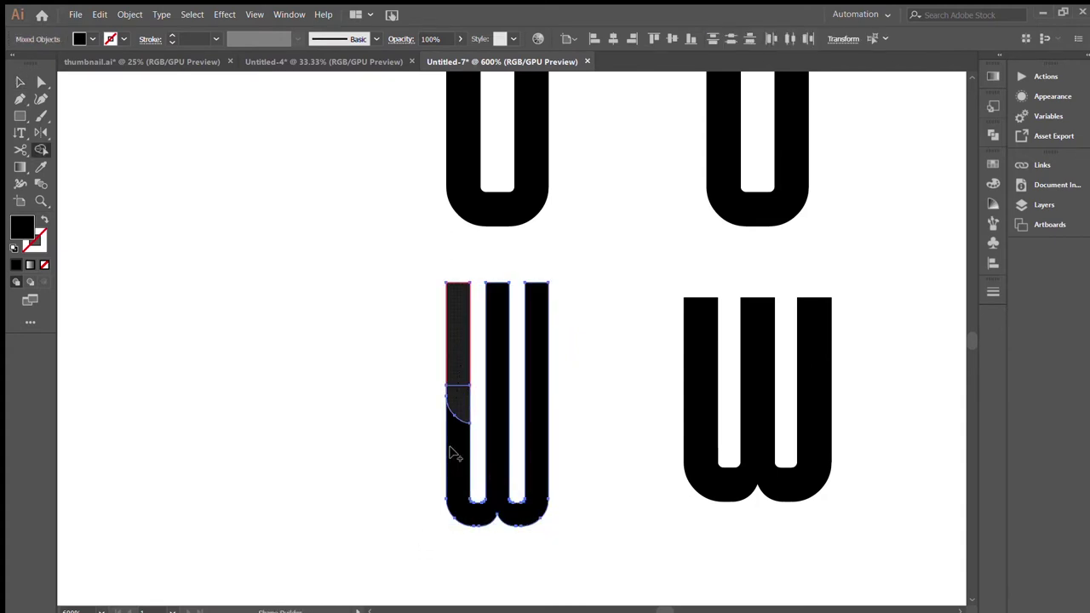
{"action": "left_click", "coordinate": [587, 399]}
- Trim the top off the merged left W and line it up with the right W
{"action": "scroll", "coordinate": [540, 494], "scroll_direction": "up", "scroll_amount": 5}
{"action": "scroll", "coordinate": [555, 306], "scroll_direction": "down", "scroll_amount": 2}
{"action": "scroll", "coordinate": [552, 298], "scroll_direction": "down", "scroll_amount": 2}
{"action": "scroll", "coordinate": [552, 295], "scroll_direction": "down", "scroll_amount": 1}
{"action": "scroll", "coordinate": [552, 295], "scroll_direction": "up", "scroll_amount": 2}
{"action": "left_click_drag", "start_coordinate": [460, 412], "coordinate": [584, 445]}
{"action": "key", "text": "v"}
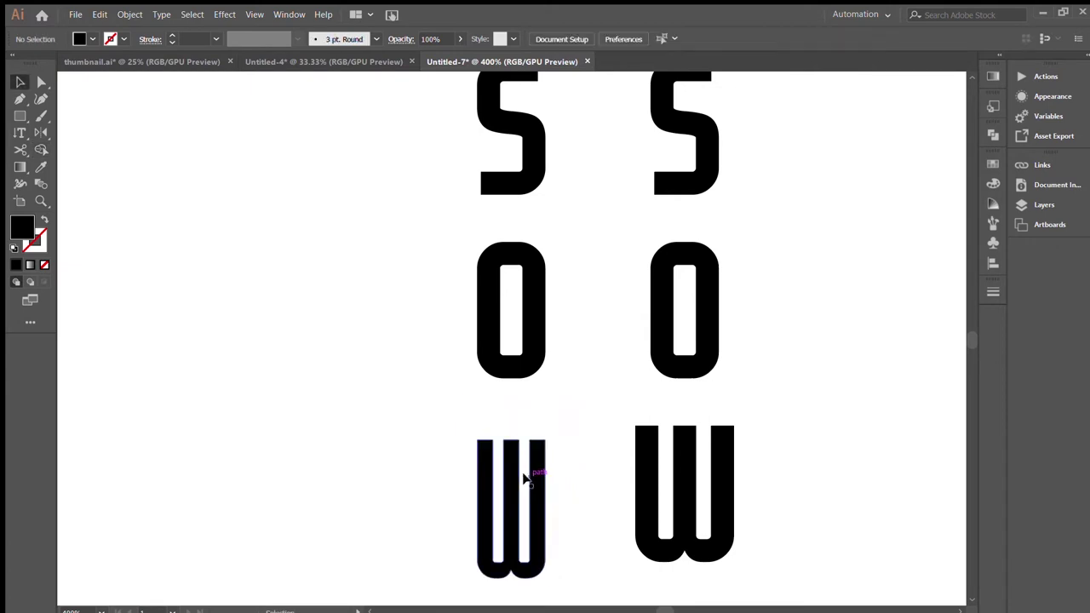
{"action": "mouse_move", "coordinate": [524, 478]}
{"action": "left_mouse_down"}
{"action": "mouse_move", "coordinate": [638, 481]}
{"action": "mouse_move", "coordinate": [507, 474]}
{"action": "left_mouse_up"}
- Zoom in on the left S and cover it with a rectangle, shown in Outline mode
{"action": "left_click", "coordinate": [576, 395]}
{"action": "scroll", "coordinate": [562, 341], "scroll_direction": "up", "scroll_amount": 3}
{"action": "scroll", "coordinate": [545, 340], "scroll_direction": "up", "scroll_amount": 2}
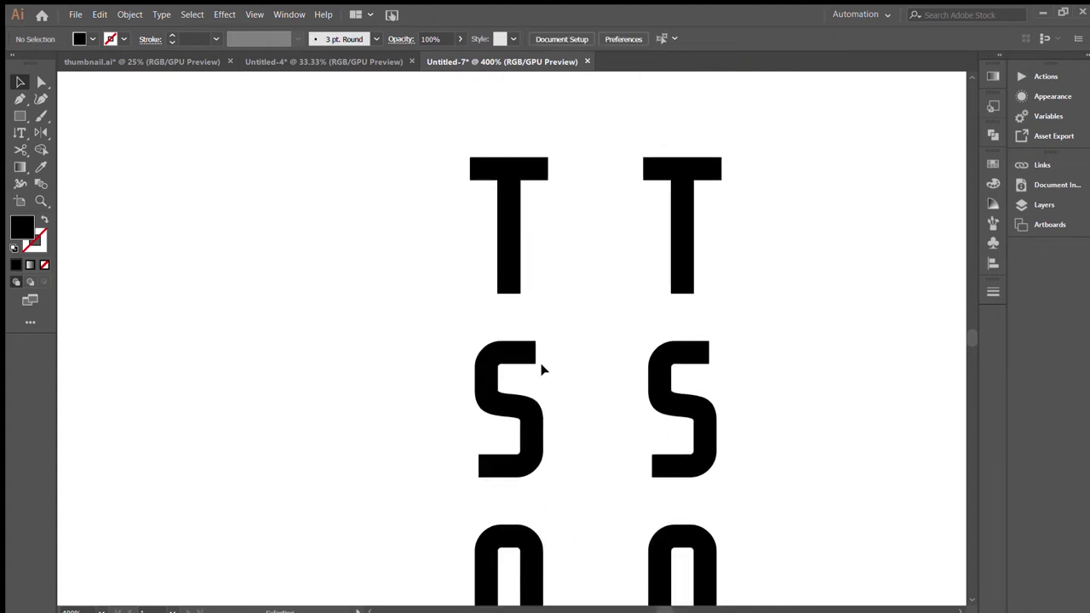
{"action": "left_click", "coordinate": [532, 419]}
{"action": "key", "text": "ctrl+plus"}
{"action": "key", "text": "ctrl+plus"}
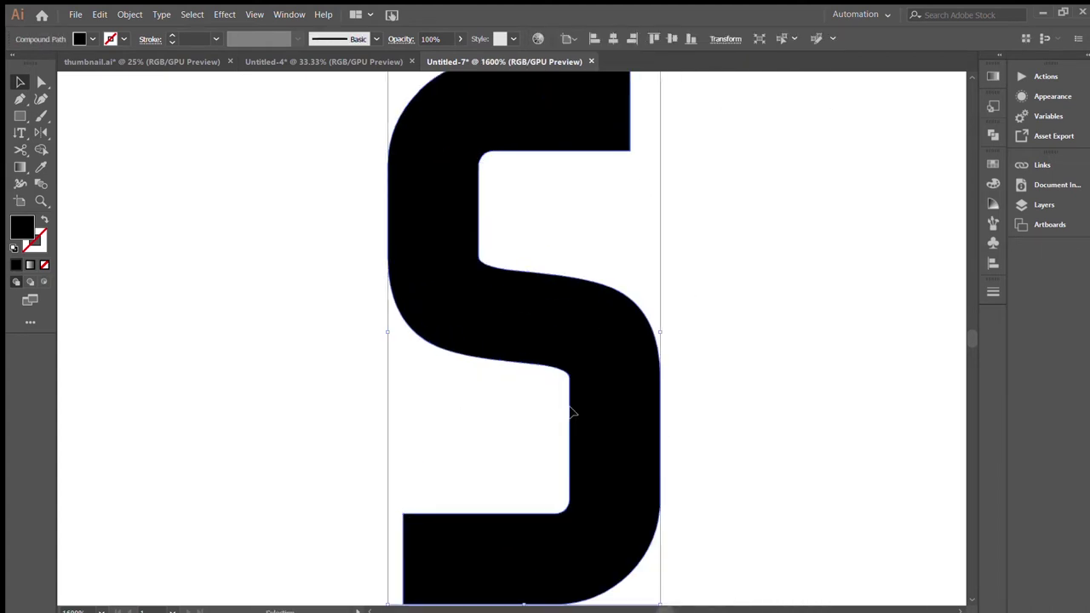
{"action": "key", "text": "m"}
{"action": "scroll", "coordinate": [425, 204], "scroll_direction": "up", "scroll_amount": 2}
{"action": "left_click_drag", "start_coordinate": [393, 152], "coordinate": [664, 535]}
{"action": "left_click_drag", "start_coordinate": [528, 535], "coordinate": [528, 550]}
{"action": "key", "text": "v"}
{"action": "key", "text": "ctrl+y"}
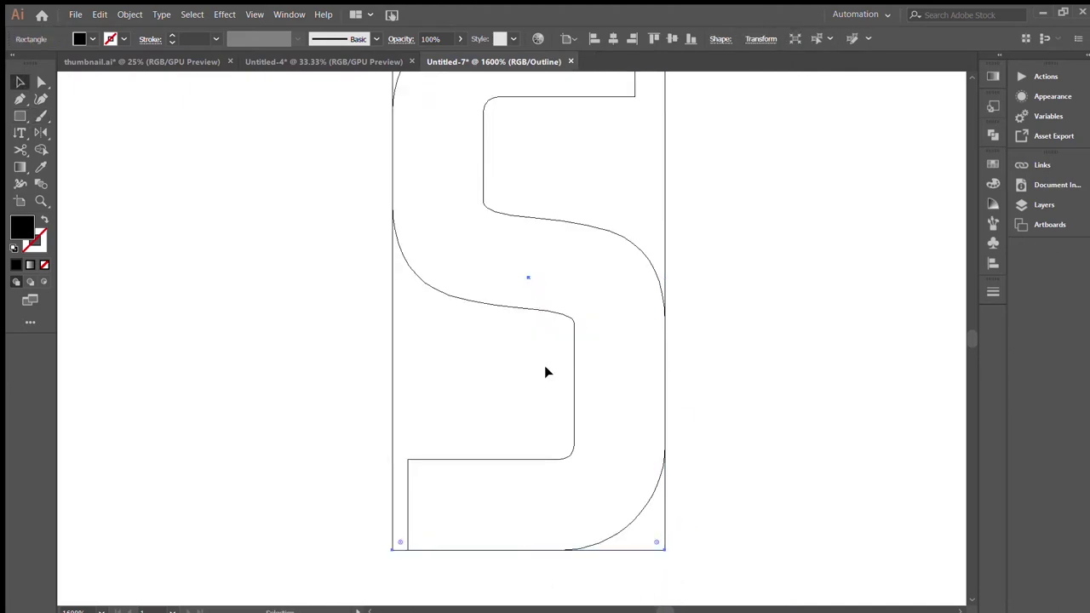
{"action": "left_click", "coordinate": [690, 224]}
- Add small rectangles at the S's inner upper and lower corners, sized to its right edge
{"action": "scroll", "coordinate": [681, 230], "scroll_direction": "up", "scroll_amount": 3}
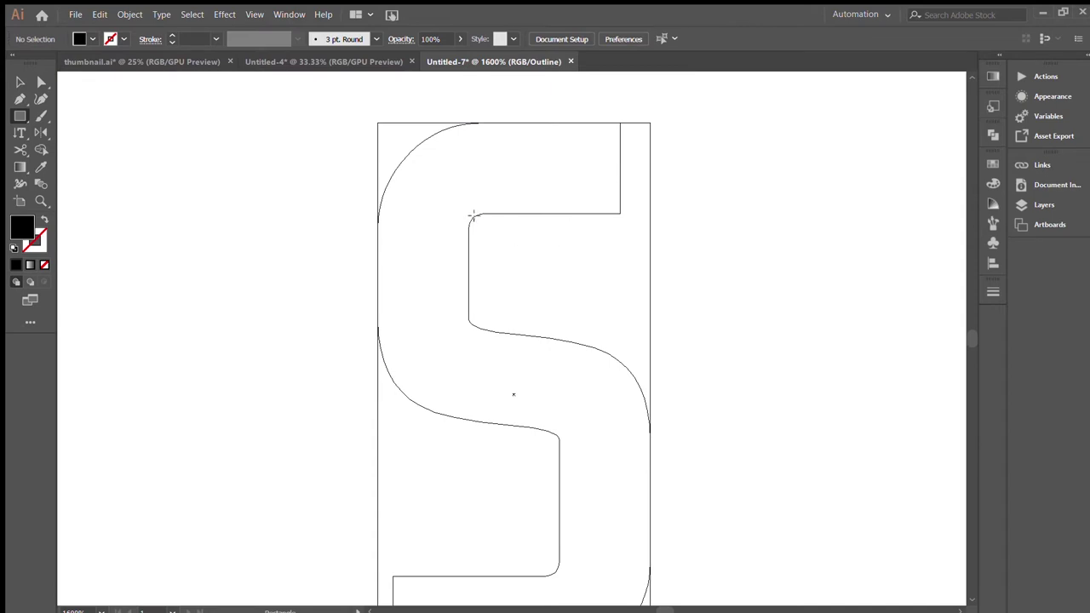
{"action": "left_click_drag", "start_coordinate": [547, 317], "coordinate": [671, 360]}
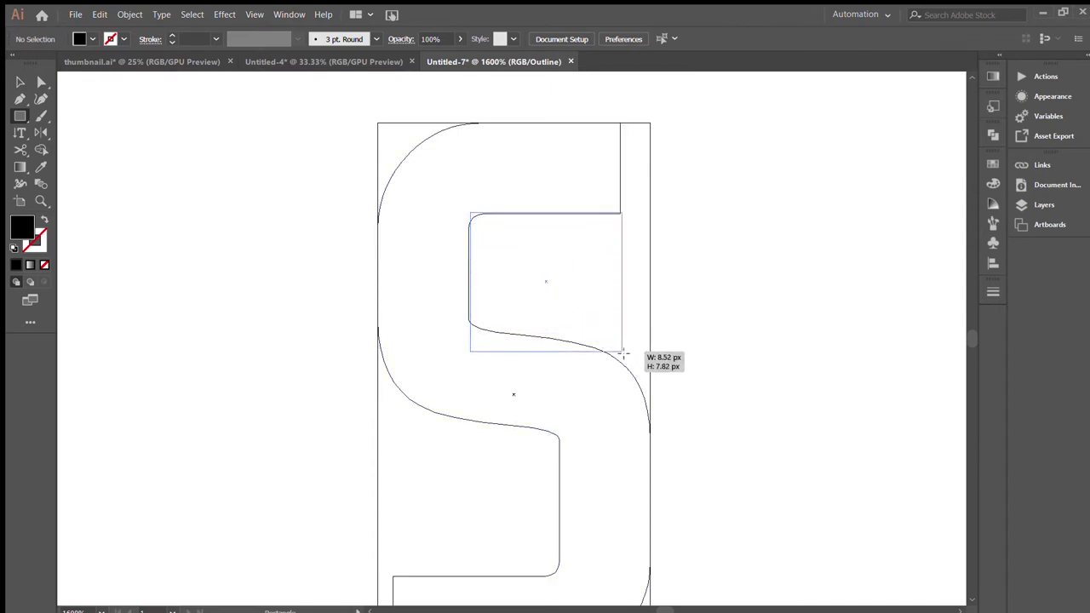
{"action": "scroll", "coordinate": [735, 318], "scroll_direction": "down", "scroll_amount": 3}
{"action": "key", "text": "v"}
{"action": "left_click_drag", "start_coordinate": [645, 236], "coordinate": [511, 453]}
{"action": "left_click_drag", "start_coordinate": [559, 391], "coordinate": [589, 389]}
{"action": "left_click_drag", "start_coordinate": [474, 321], "coordinate": [476, 314]}
- Merge the top rectangle region into the S and subtract the lower regions with Shape Builder
{"action": "key", "text": "ctrl+a"}
{"action": "key", "text": "shift+m"}
{"action": "left_click", "coordinate": [518, 224]}
{"action": "left_click_drag", "start_coordinate": [492, 366], "coordinate": [399, 372]}
{"action": "key", "text": "v"}
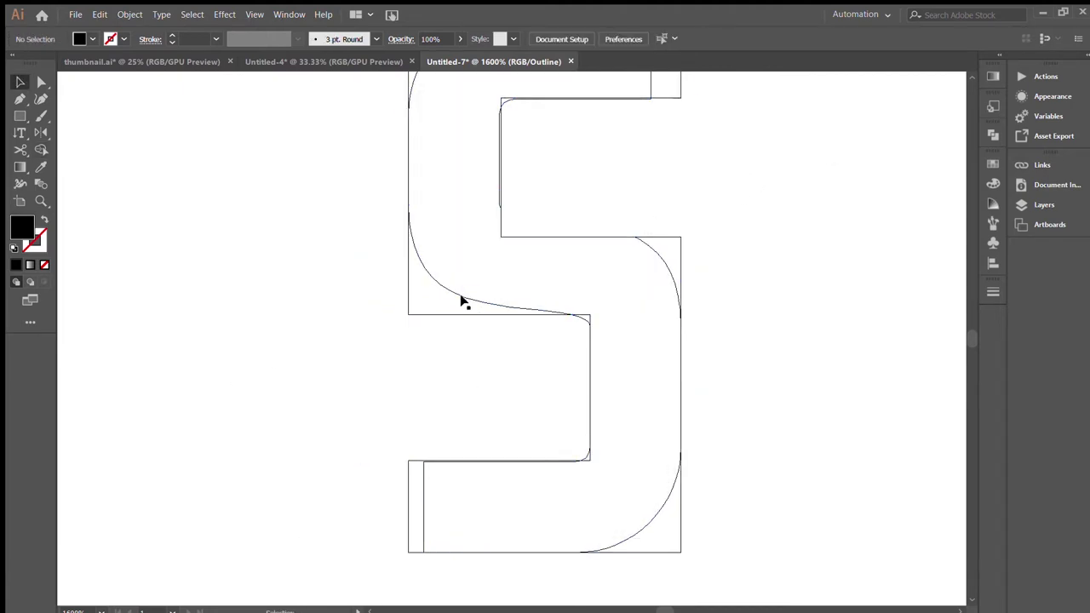
{"action": "left_click", "coordinate": [452, 295]}
- Delete the old curved S path and remove the leftover rounded pieces and corner slivers
{"action": "key", "text": "Delete"}
{"action": "left_click_drag", "start_coordinate": [587, 323], "coordinate": [585, 464]}
{"action": "left_click_drag", "start_coordinate": [712, 267], "coordinate": [474, 530]}
{"action": "key", "text": "shift+m"}
{"action": "left_click", "coordinate": [584, 322], "text": "alt"}
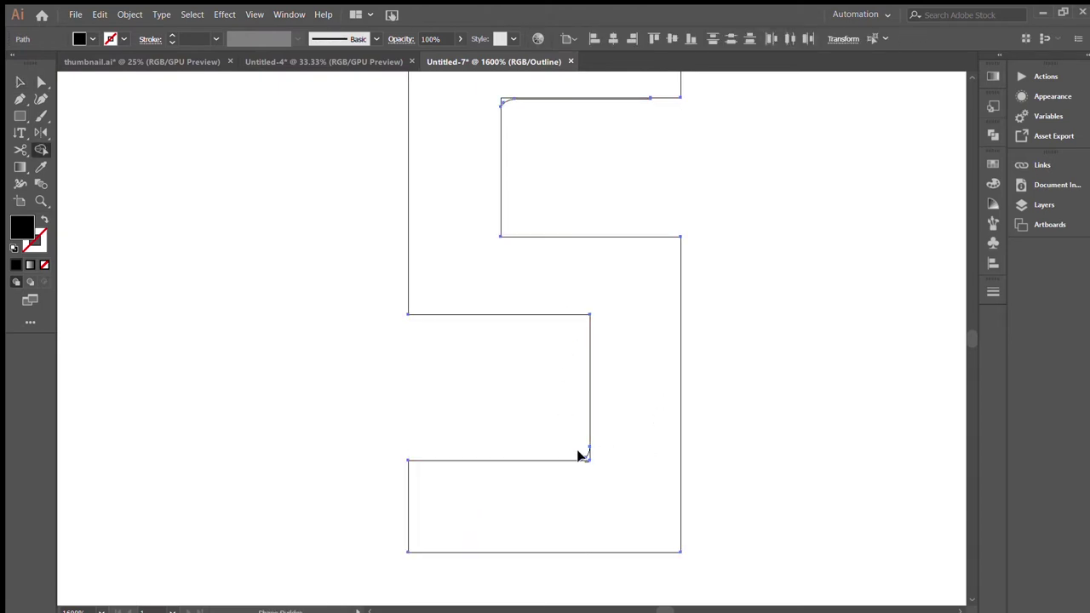
{"action": "key", "text": "v"}
{"action": "left_click", "coordinate": [504, 103]}
{"action": "left_click", "coordinate": [536, 136]}
{"action": "left_click_drag", "start_coordinate": [567, 153], "coordinate": [533, 253]}
{"action": "left_click_drag", "start_coordinate": [641, 249], "coordinate": [577, 196]}
{"action": "left_click", "coordinate": [476, 229]}
{"action": "key", "text": "Delete"}
- Round the S's top-left and bottom-left corners with live-corner widgets and return to Preview mode
{"action": "key", "text": "a"}
{"action": "left_click", "coordinate": [384, 136]}
{"action": "left_click_drag", "start_coordinate": [390, 144], "coordinate": [418, 170]}
{"action": "left_click_drag", "start_coordinate": [324, 396], "coordinate": [414, 474]}
{"action": "left_click_drag", "start_coordinate": [393, 432], "coordinate": [419, 441]}
{"action": "left_click", "coordinate": [433, 480]}
{"action": "key", "text": "ctrl+y"}
{"action": "key", "text": "ctrl+minus"}
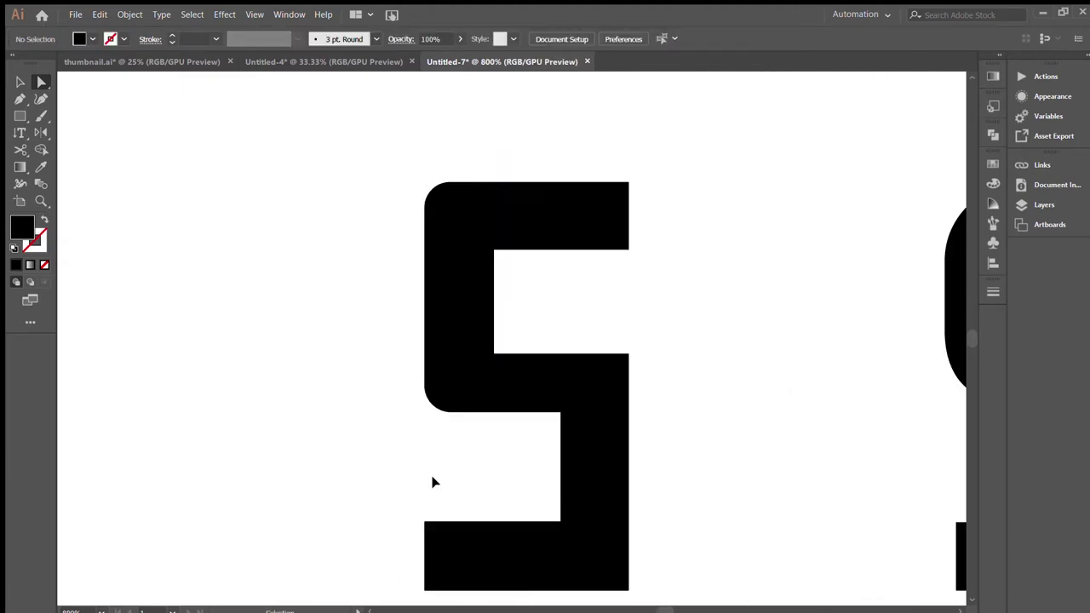
{"action": "left_click", "coordinate": [511, 374]}
- Select the S's top-right and inner corner points and slightly round the inner bottom corner
{"action": "left_click", "coordinate": [639, 166]}
{"action": "left_click", "coordinate": [611, 204]}
{"action": "left_click", "coordinate": [674, 218]}
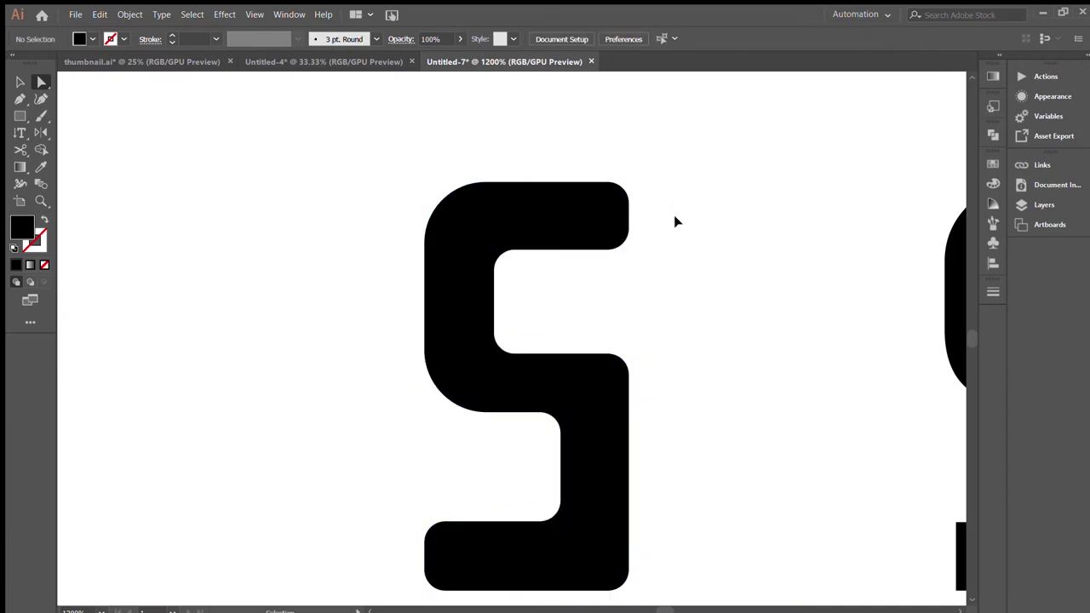
{"action": "left_click_drag", "start_coordinate": [657, 166], "coordinate": [620, 195]}
{"action": "left_click", "coordinate": [494, 250]}
{"action": "scroll", "coordinate": [570, 294], "scroll_direction": "down", "scroll_amount": 3}
{"action": "left_click", "coordinate": [520, 400]}
{"action": "left_click_drag", "start_coordinate": [504, 385], "coordinate": [505, 386]}
- Round the S's bottom-left and inner top-right corners to about 2.17 px, then view the whole artboard
{"action": "left_click", "coordinate": [352, 382]}
{"action": "left_click", "coordinate": [394, 462]}
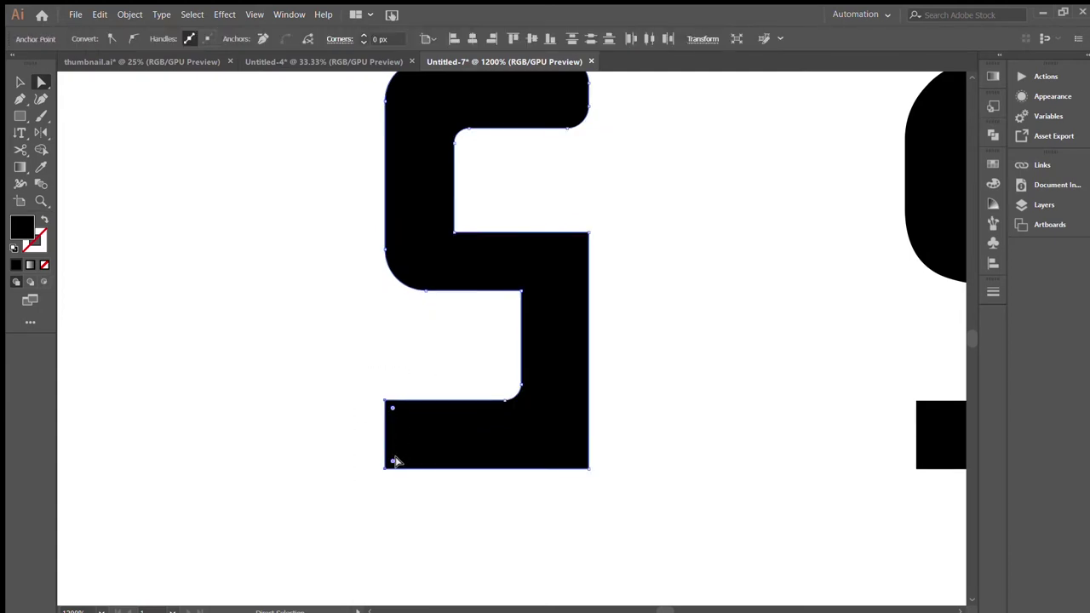
{"action": "left_click_drag", "start_coordinate": [400, 464], "coordinate": [399, 462]}
{"action": "left_click", "coordinate": [596, 355]}
{"action": "left_click", "coordinate": [576, 457]}
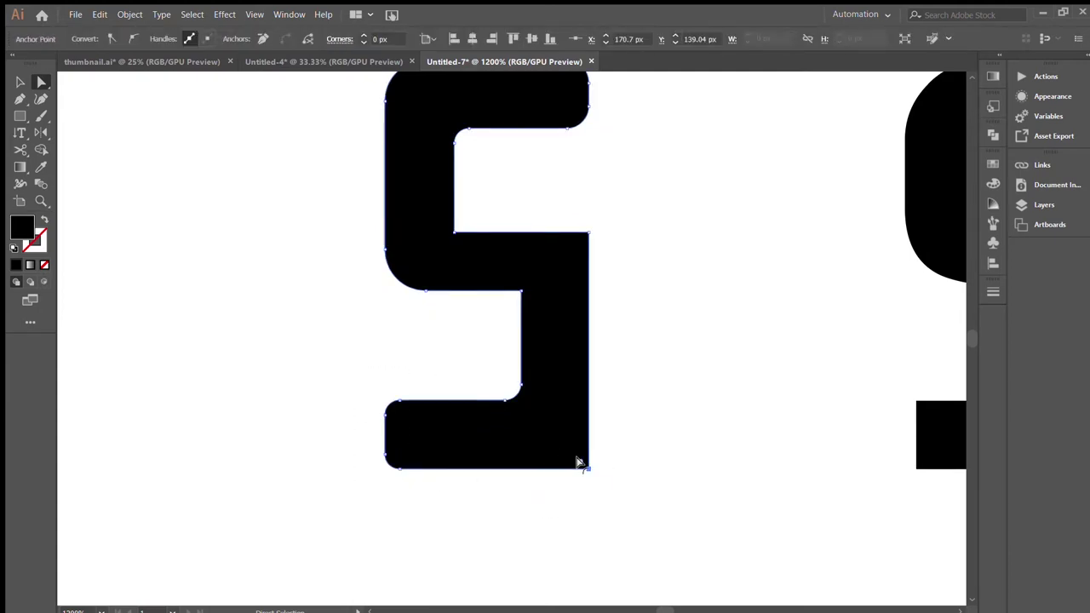
{"action": "left_click", "coordinate": [582, 242]}
{"action": "left_click", "coordinate": [587, 231]}
{"action": "left_click_drag", "start_coordinate": [580, 240], "coordinate": [570, 258]}
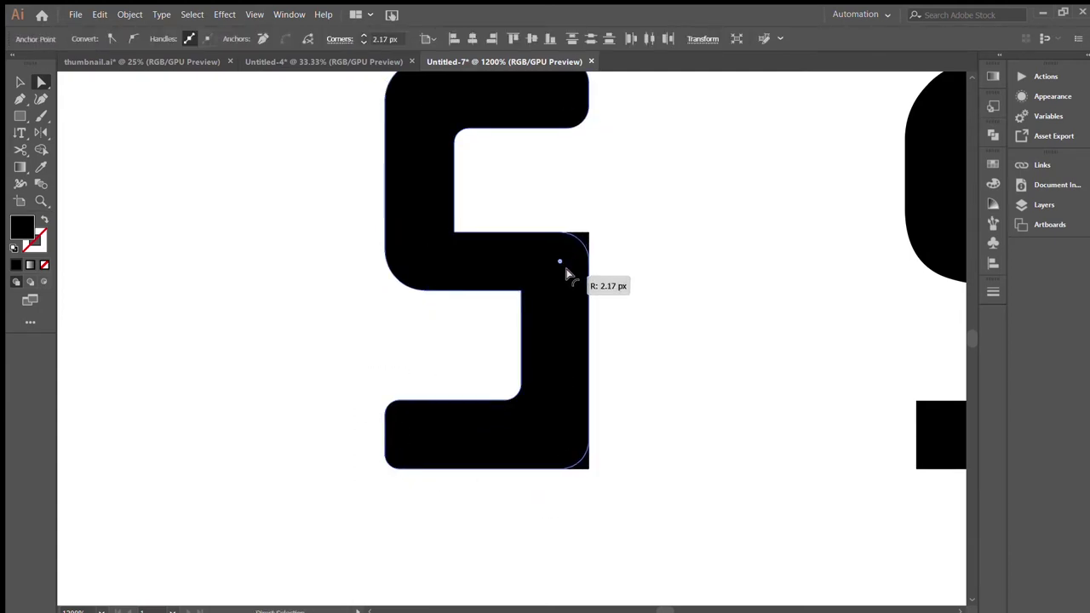
{"action": "left_click", "coordinate": [642, 367]}
{"action": "key", "text": "ctrl+0"}
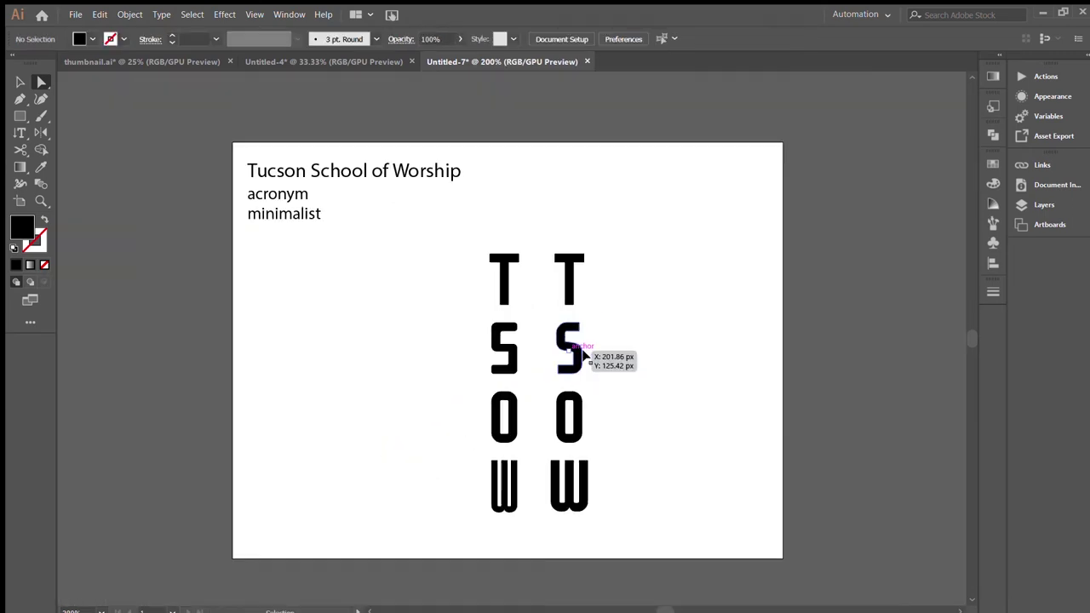
- Slightly round the S's bottom-left corner a bit more
{"action": "scroll", "coordinate": [584, 355], "scroll_direction": "up", "scroll_amount": 3}
{"action": "left_click", "coordinate": [513, 316]}
{"action": "left_click", "coordinate": [539, 344]}
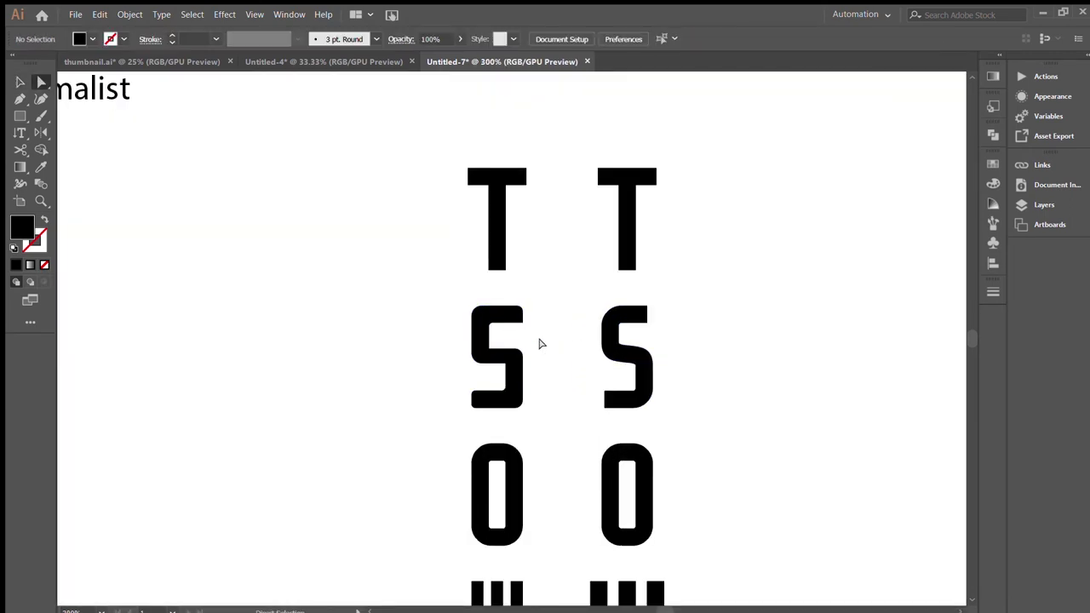
{"action": "left_click_drag", "start_coordinate": [480, 396], "coordinate": [469, 392]}
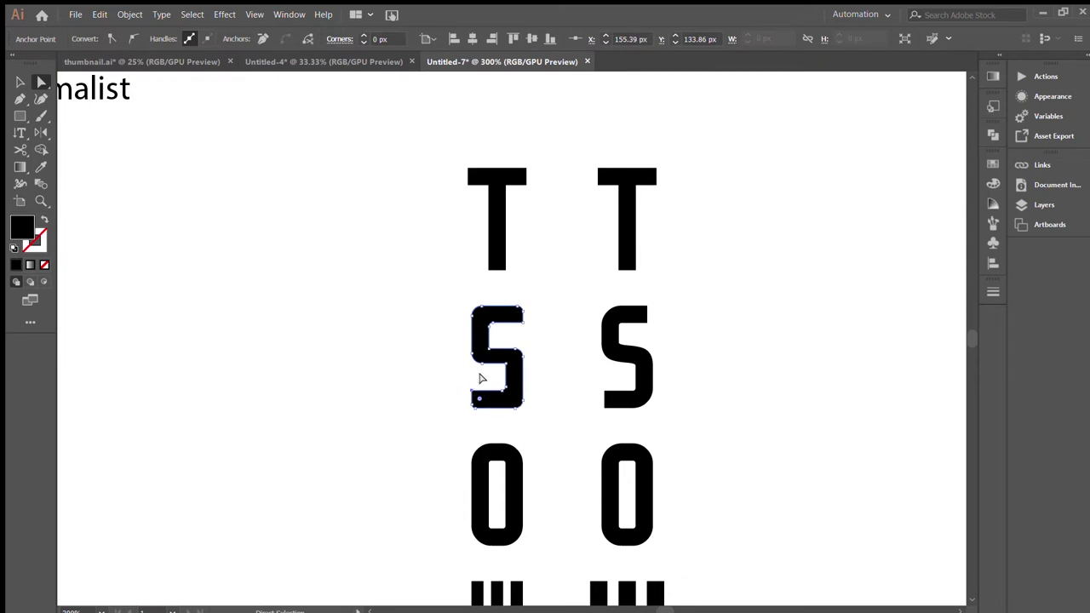
{"action": "left_click", "coordinate": [701, 226]}
- Delete the spare right TSOW column and move the left O up 8 px
{"action": "key", "text": "v"}
{"action": "left_click", "coordinate": [628, 358]}
{"action": "key", "text": "Delete"}
{"action": "left_click", "coordinate": [514, 491]}
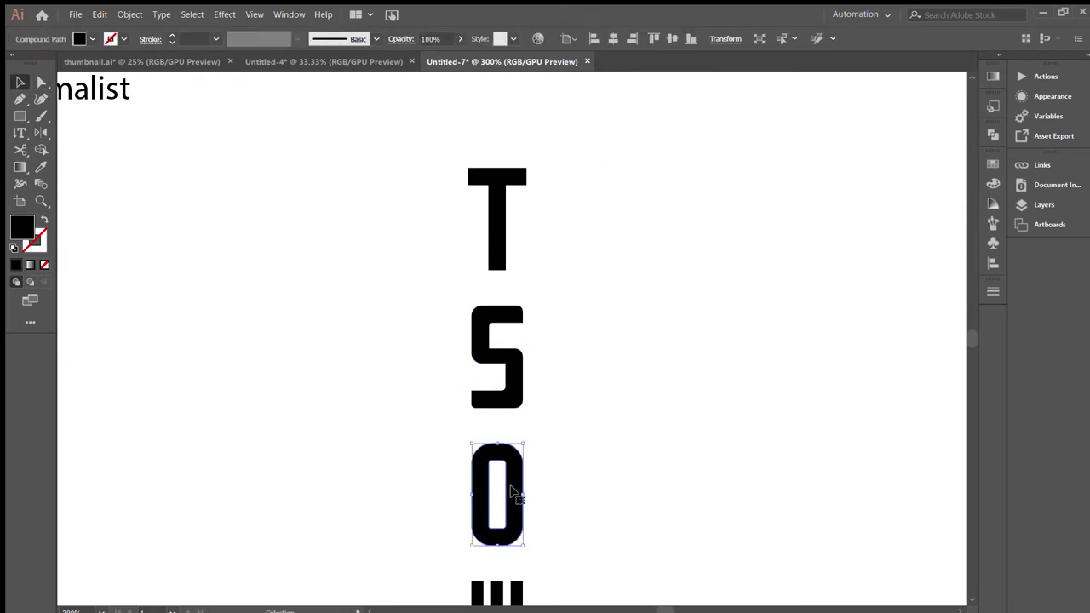
{"action": "mouse_move", "coordinate": [521, 494]}
{"action": "left_mouse_down"}
{"action": "mouse_move", "coordinate": [508, 449]}
{"action": "mouse_move", "coordinate": [509, 471]}
{"action": "left_mouse_up"}
{"action": "left_click_drag", "start_coordinate": [635, 451], "coordinate": [686, 357]}
- Centre the four TSOW letters horizontally and vertically as one aligned column on the artboard
{"action": "key", "text": "ctrl+minus"}
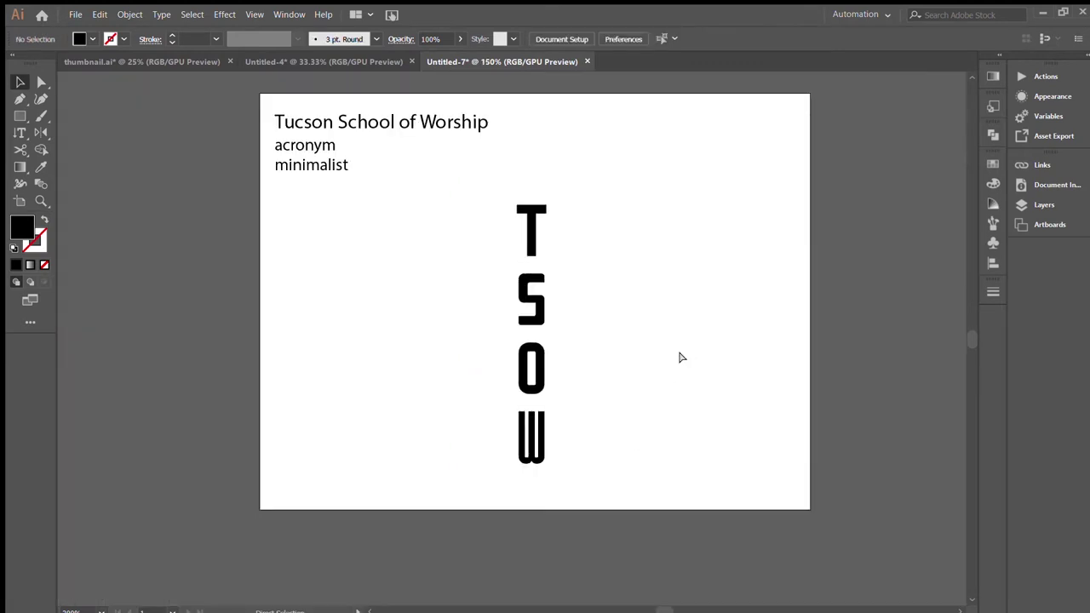
{"action": "key", "text": "ctrl+equal"}
{"action": "left_click_drag", "start_coordinate": [458, 536], "coordinate": [458, 536]}
{"action": "left_click", "coordinate": [613, 38]}
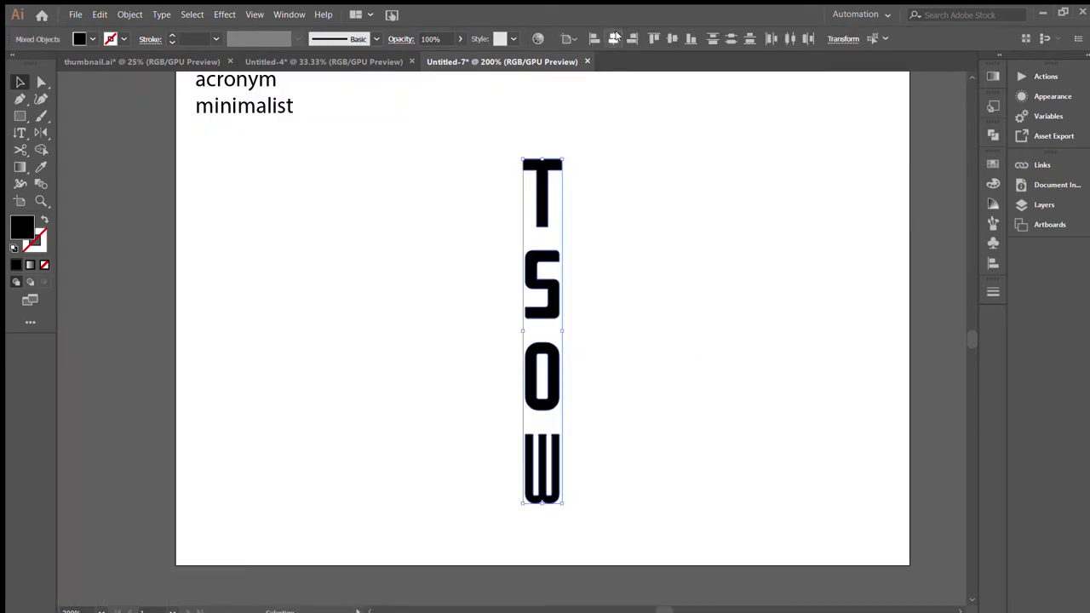
{"action": "left_click", "coordinate": [672, 38]}
{"action": "left_click", "coordinate": [631, 298]}
{"action": "scroll", "coordinate": [631, 298], "scroll_direction": "up", "scroll_amount": 2}
{"action": "scroll", "coordinate": [631, 298], "scroll_direction": "right", "scroll_amount": 2}
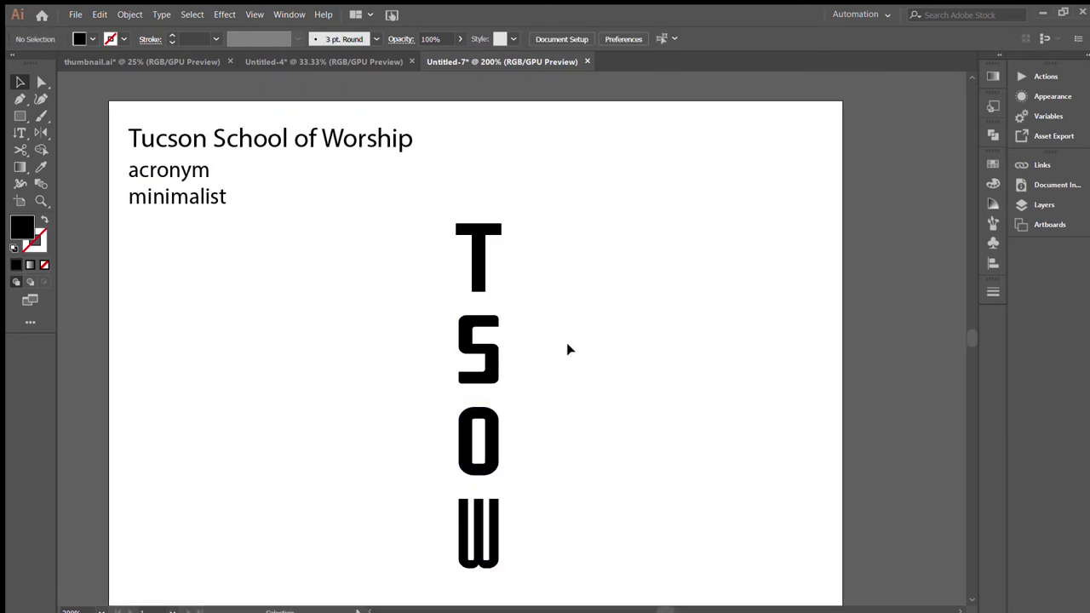
- Draw an outlined circle to the right of the TSOW letters
{"action": "key", "text": "l"}
{"action": "left_click_drag", "start_coordinate": [664, 372], "coordinate": [849, 187]}
{"action": "left_click_drag", "start_coordinate": [803, 238], "coordinate": [690, 359]}
{"action": "key", "text": "shift+x"}
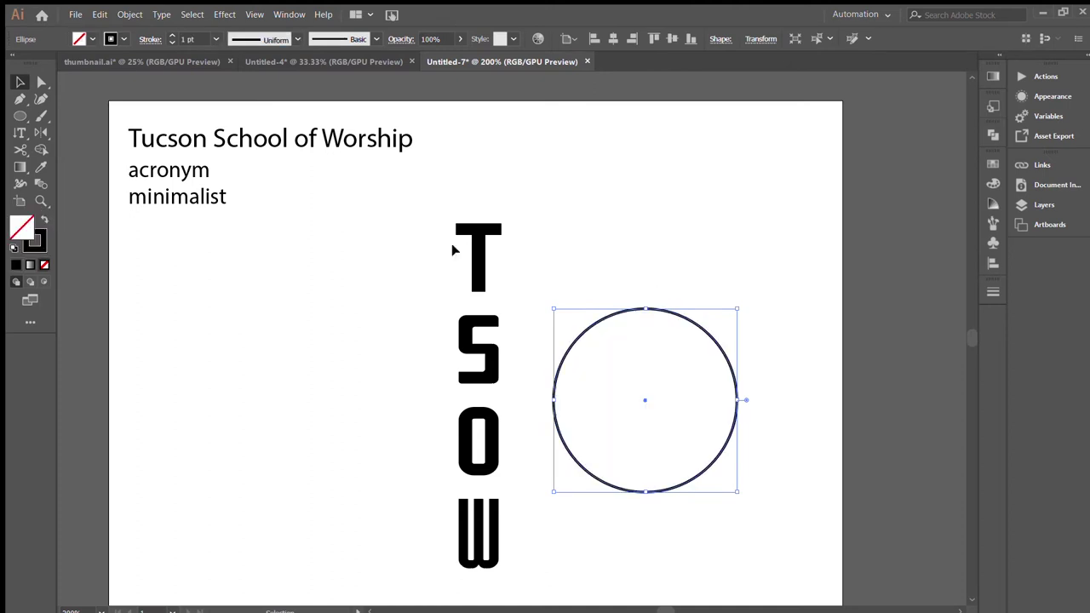
- Type TUCSON along the circle's outline and set it to 19 pt
{"action": "left_click", "coordinate": [19, 134]}
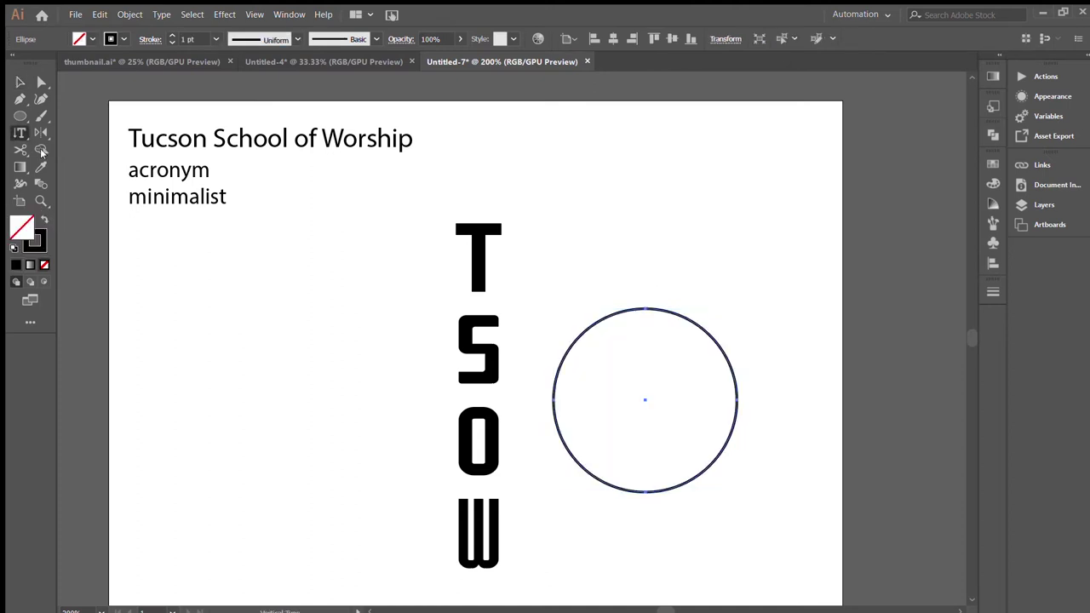
{"action": "left_click", "coordinate": [579, 340]}
{"action": "type", "text": "TUCSON"}
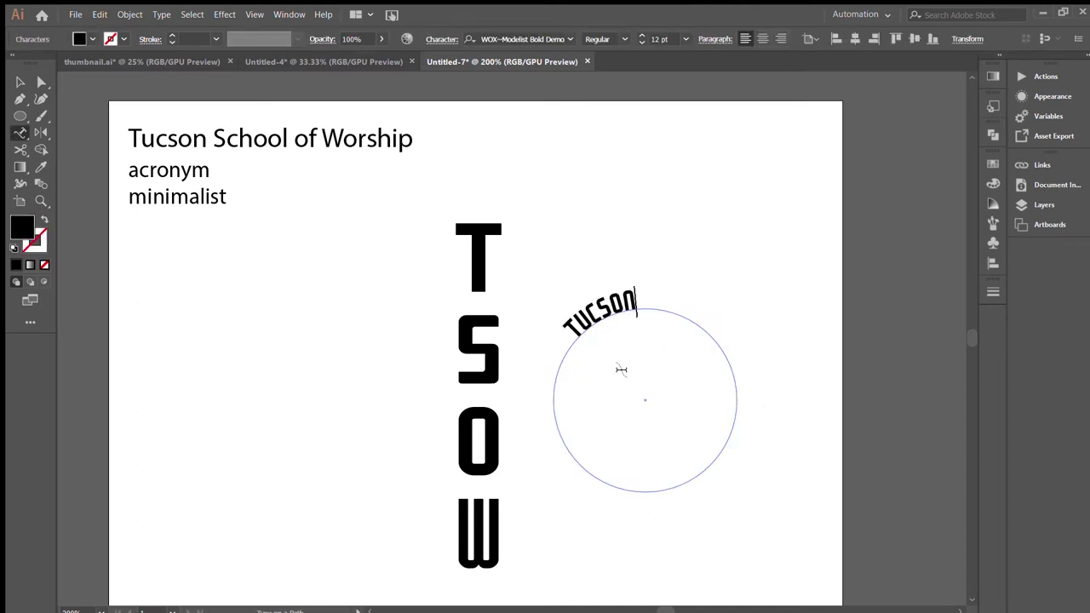
{"action": "key", "text": "Escape"}
{"action": "left_click", "coordinate": [641, 36]}
{"action": "left_click", "coordinate": [641, 36]}
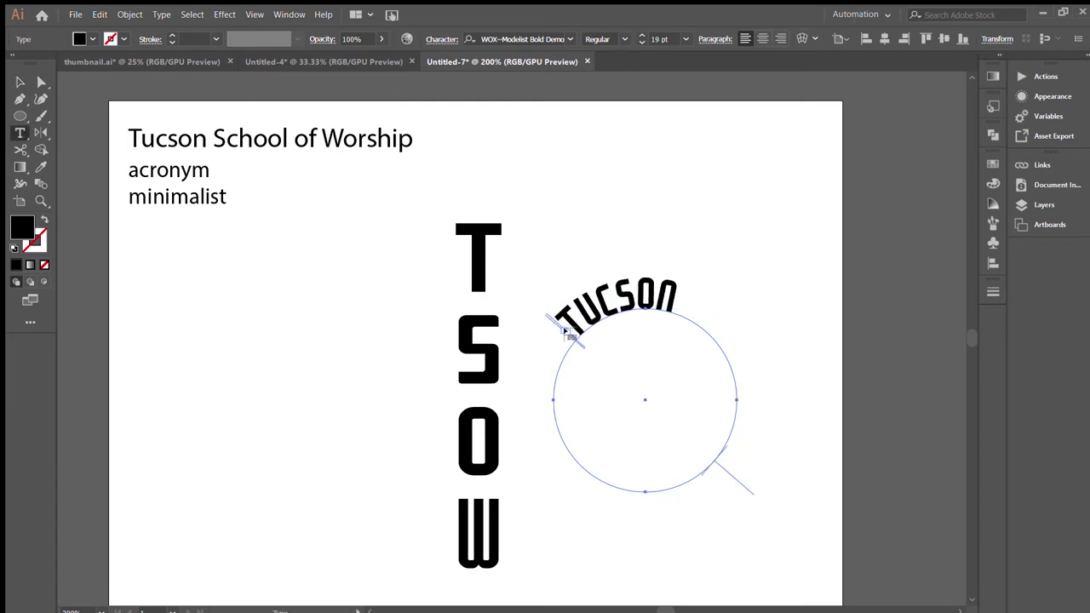
{"action": "key", "text": "Escape"}
- Slide TUCSON's start point around the circle, undoing accidental shifts
{"action": "scroll", "coordinate": [600, 325], "scroll_direction": "up", "scroll_amount": 5}
{"action": "left_click_drag", "start_coordinate": [281, 265], "coordinate": [315, 250]}
{"action": "left_click_drag", "start_coordinate": [462, 256], "coordinate": [813, 236]}
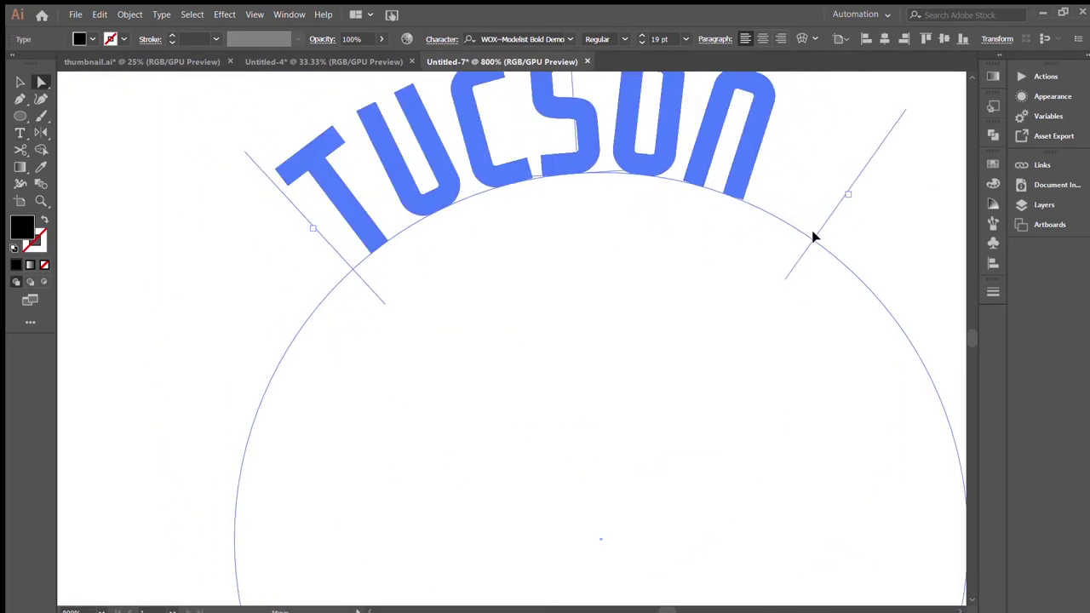
{"action": "left_click_drag", "start_coordinate": [891, 285], "coordinate": [873, 321]}
{"action": "mouse_move", "coordinate": [510, 219]}
{"action": "left_mouse_down"}
{"action": "mouse_move", "coordinate": [383, 459]}
{"action": "mouse_move", "coordinate": [607, 300]}
{"action": "left_mouse_up"}
{"action": "scroll", "coordinate": [647, 467], "scroll_direction": "down", "scroll_amount": 2}
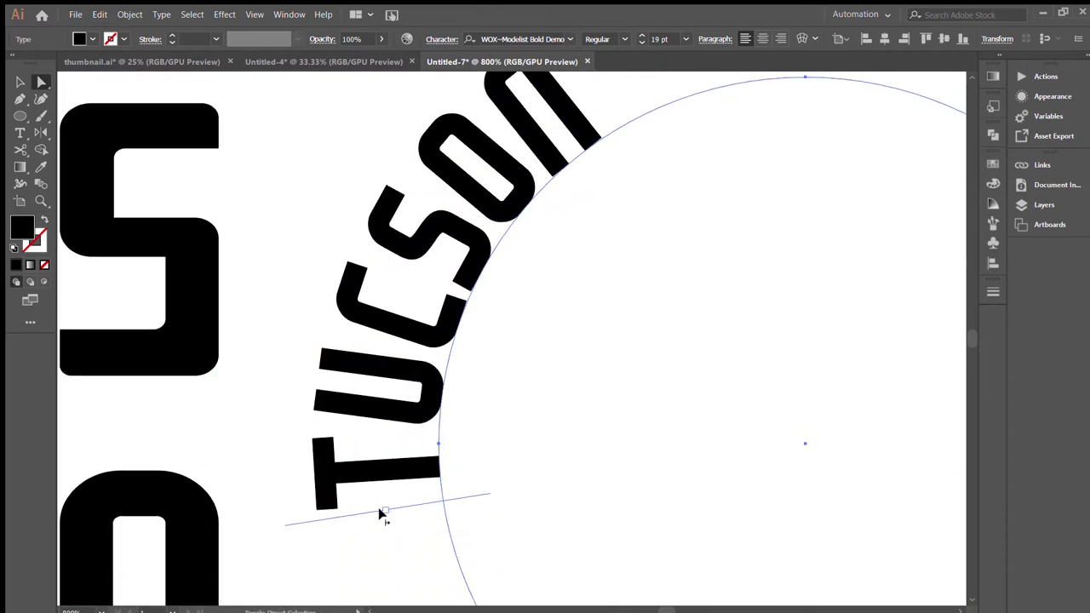
{"action": "left_click", "coordinate": [807, 470]}
{"action": "key", "text": "ctrl+z"}
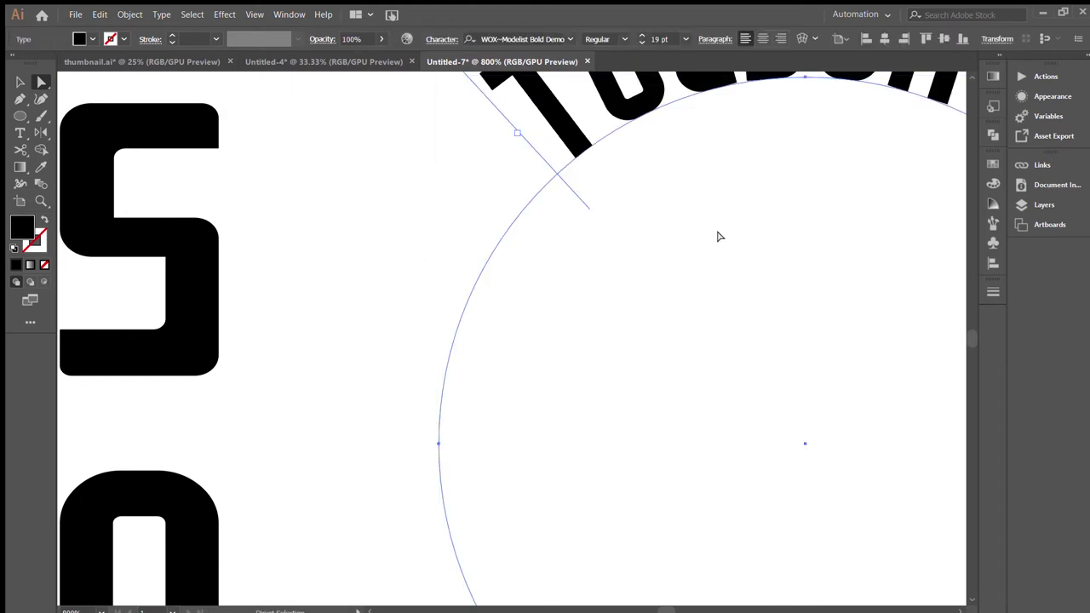
{"action": "left_click_drag", "start_coordinate": [336, 438], "coordinate": [511, 368]}
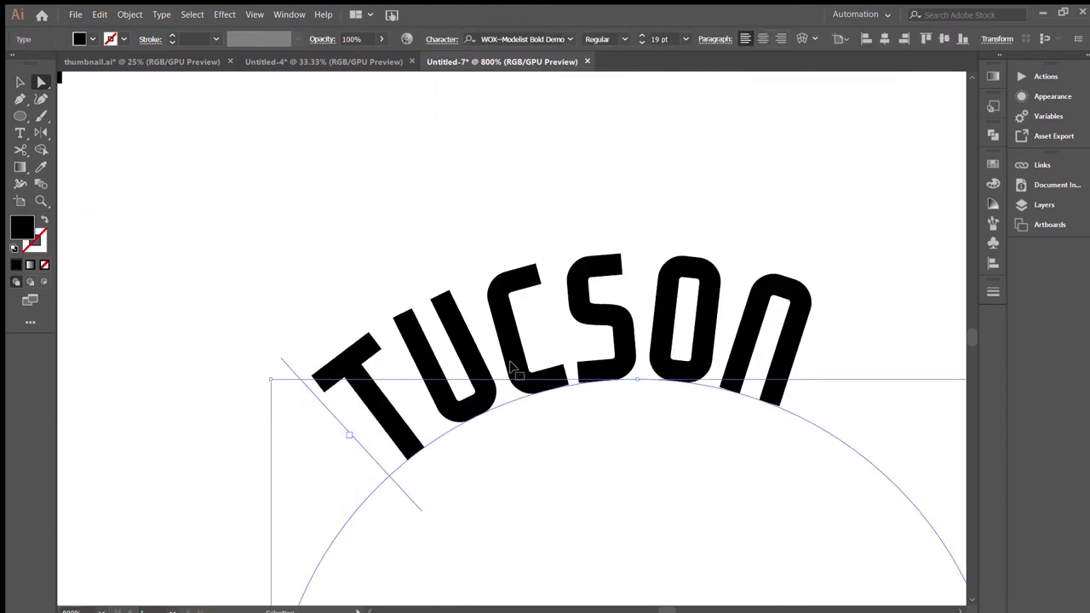
{"action": "left_click", "coordinate": [872, 40]}
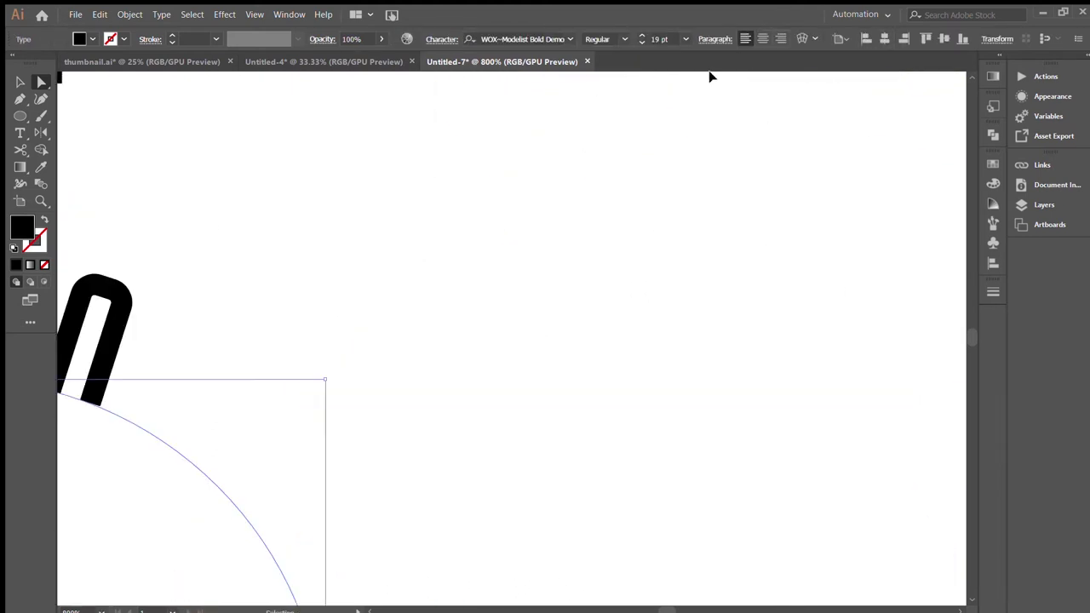
{"action": "key", "text": "ctrl+z"}
{"action": "key", "text": "ctrl+minus"}
- Centre-align TUCSON on its path, bring it to the circle's top, and reposition the circle
{"action": "left_click", "coordinate": [762, 39]}
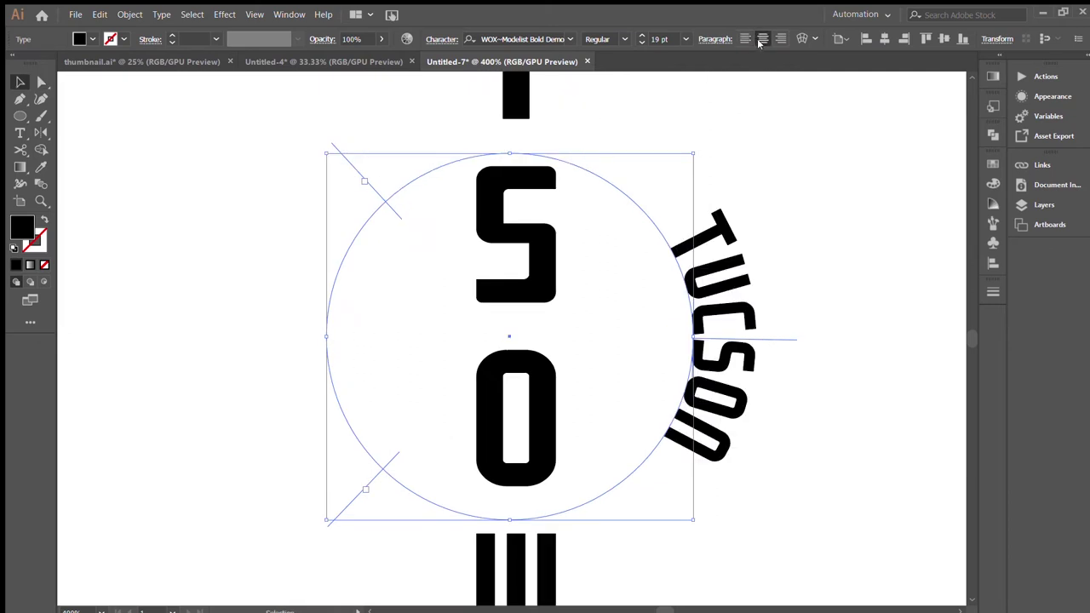
{"action": "key", "text": "a"}
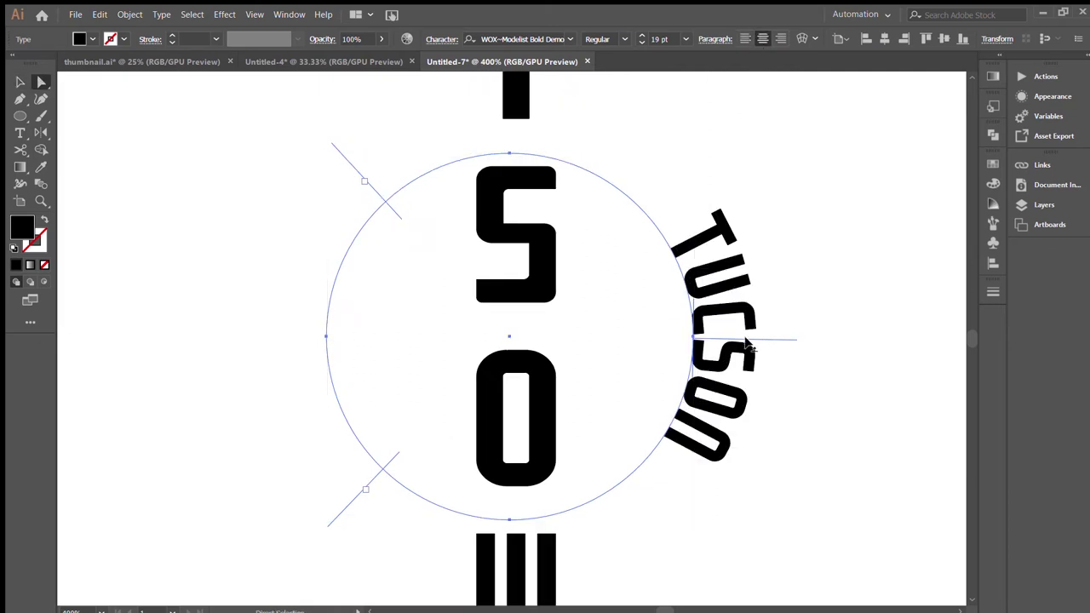
{"action": "left_click_drag", "start_coordinate": [363, 500], "coordinate": [724, 337]}
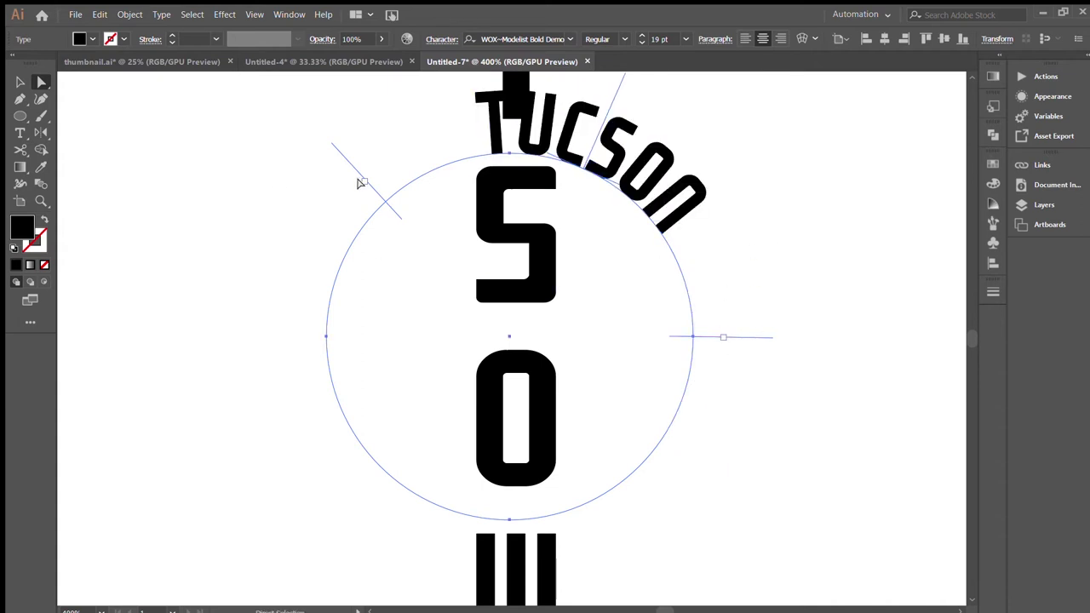
{"action": "left_click_drag", "start_coordinate": [357, 189], "coordinate": [297, 337]}
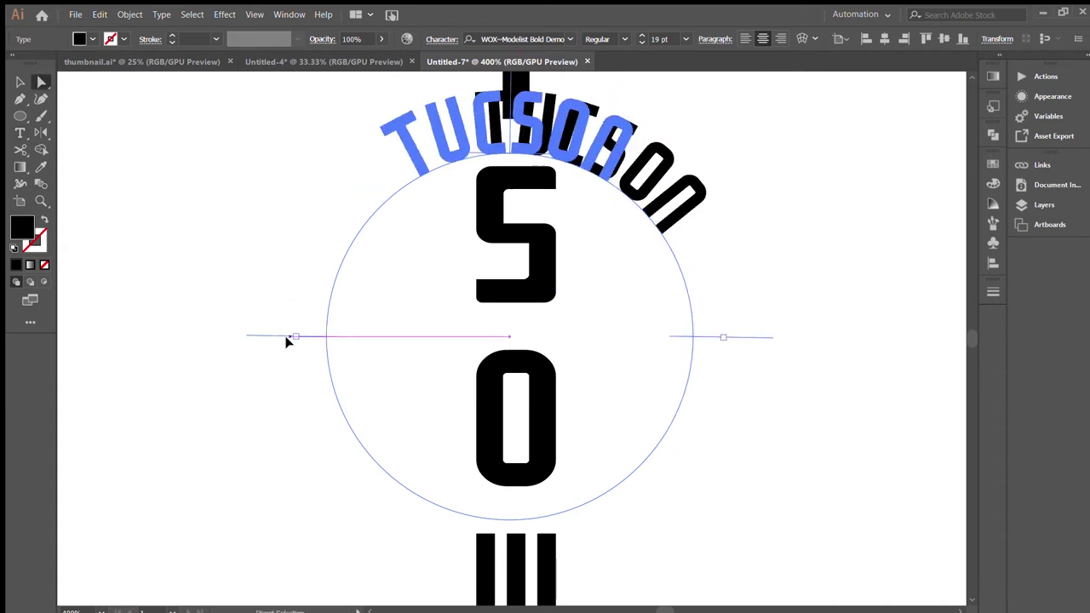
{"action": "key", "text": "v"}
{"action": "left_click", "coordinate": [738, 194]}
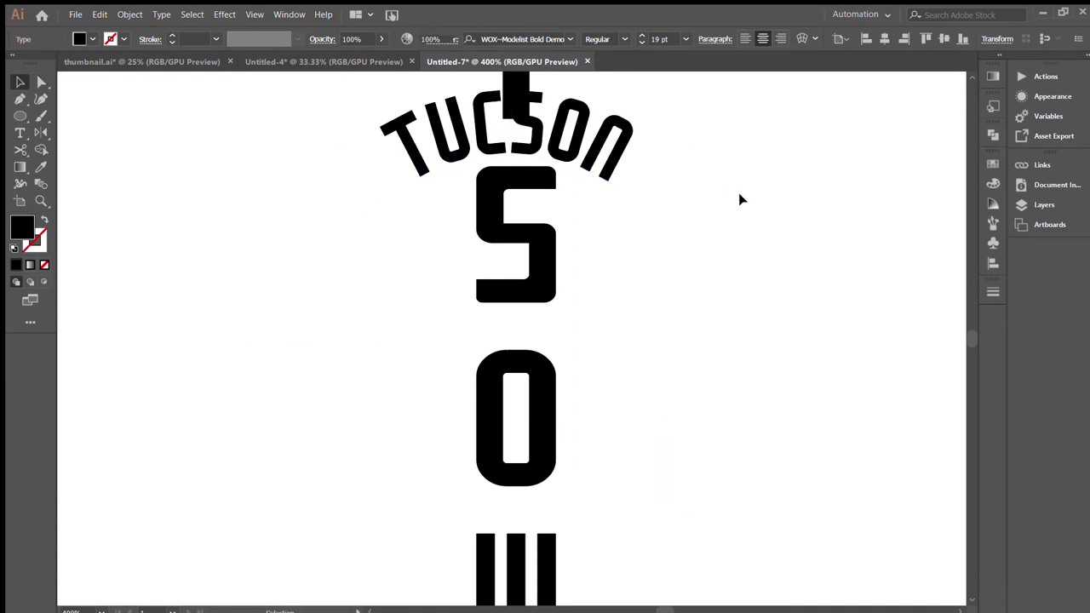
{"action": "key", "text": "ctrl+minus"}
{"action": "key", "text": "ctrl+minus"}
{"action": "left_click_drag", "start_coordinate": [573, 251], "coordinate": [785, 266]}
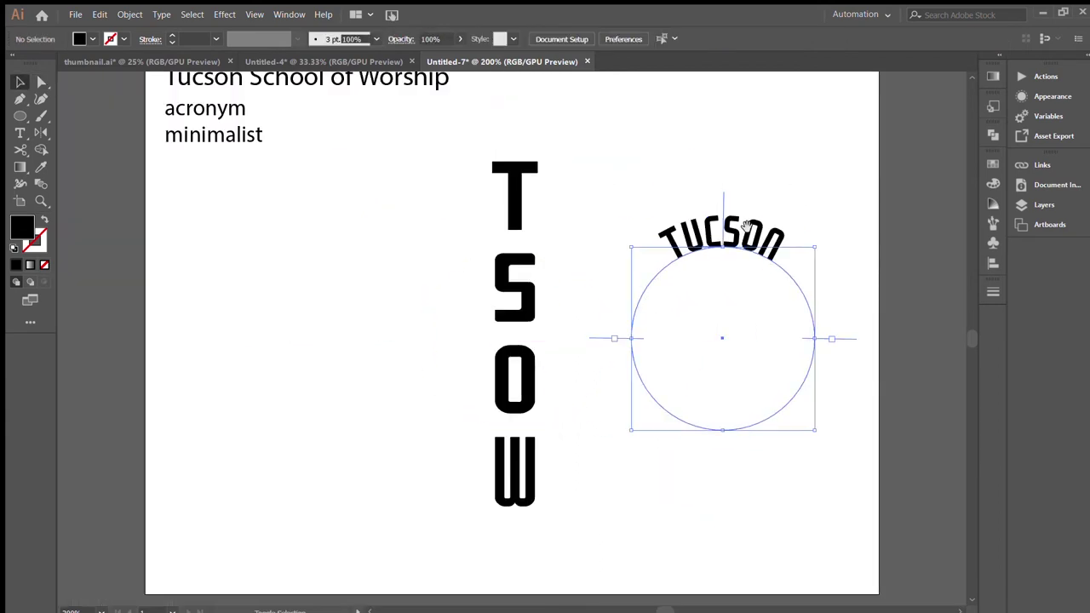
- Set TUCSON to Century Gothic Bold and move its circle over the TSOW letters
{"action": "scroll", "coordinate": [785, 266], "scroll_direction": "up", "scroll_amount": 3}
{"action": "scroll", "coordinate": [785, 265], "scroll_direction": "right", "scroll_amount": 3}
{"action": "key", "text": "Up"}
{"action": "key", "text": "Up"}
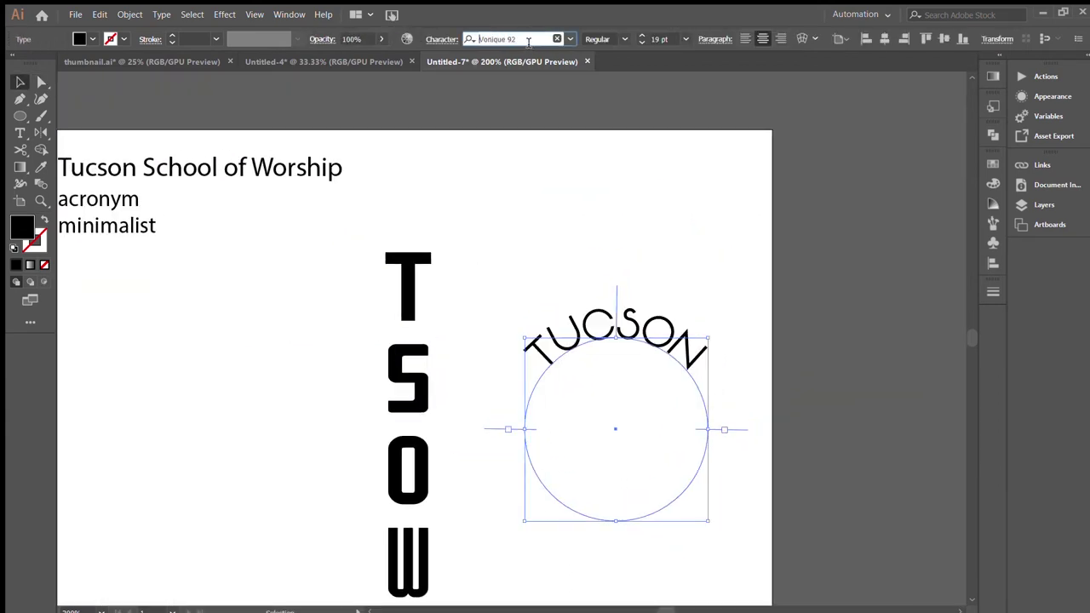
{"action": "key", "text": "Up"}
{"action": "key", "text": "Up"}
{"action": "key", "text": "Up"}
{"action": "key", "text": "Up"}
{"action": "key", "text": "Up"}
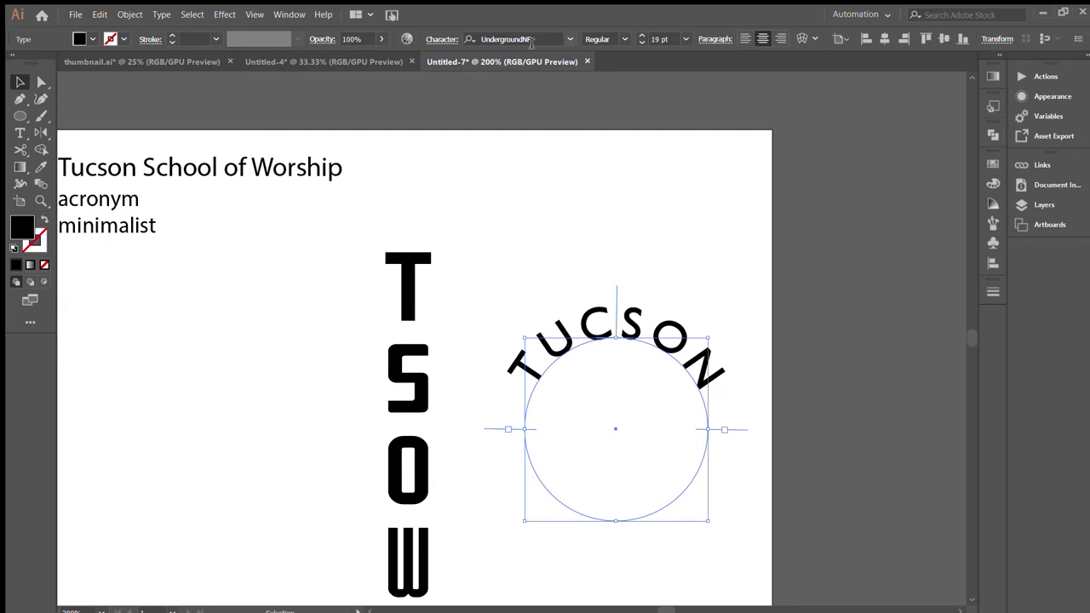
{"action": "key", "text": "Up"}
{"action": "key", "text": "Up"}
{"action": "key", "text": "Down"}
{"action": "key", "text": "Down"}
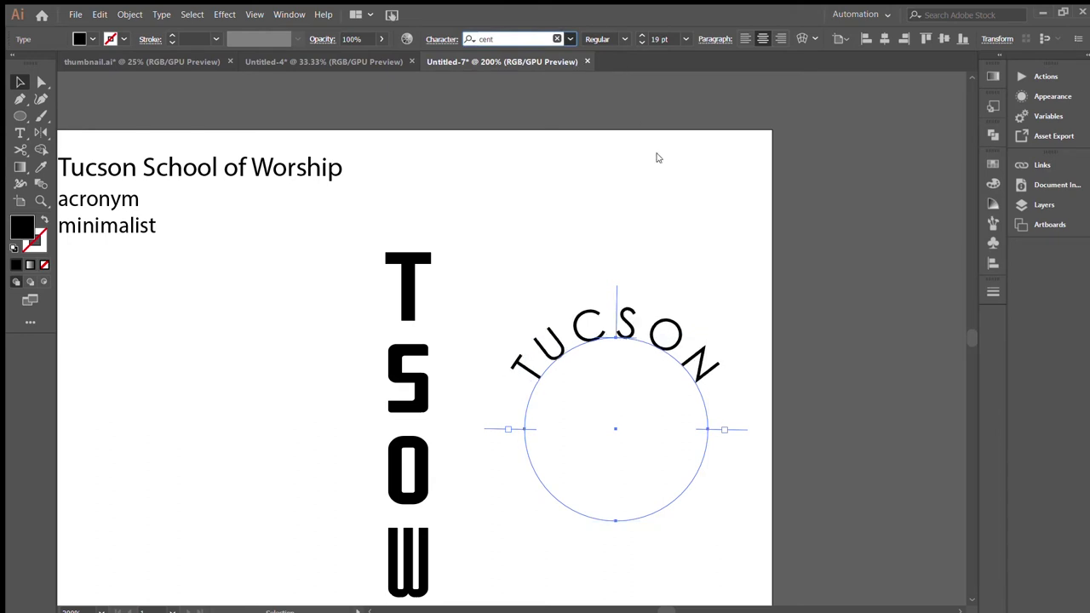
{"action": "key", "text": "Return"}
{"action": "left_click", "coordinate": [711, 225]}
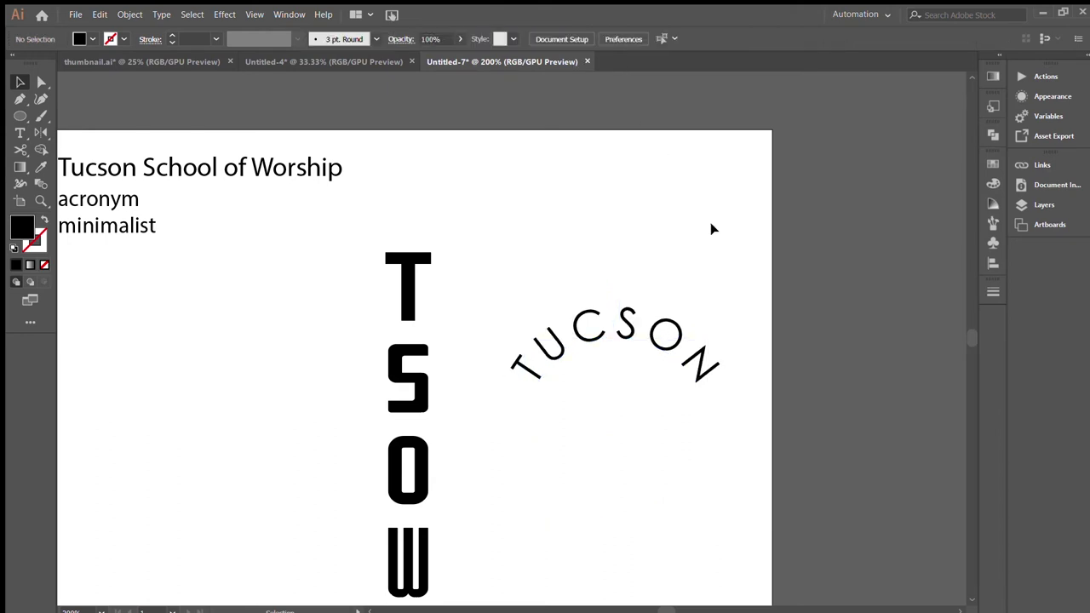
{"action": "left_click", "coordinate": [651, 328]}
{"action": "key", "text": "Down"}
{"action": "left_click_drag", "start_coordinate": [626, 328], "coordinate": [415, 207]}
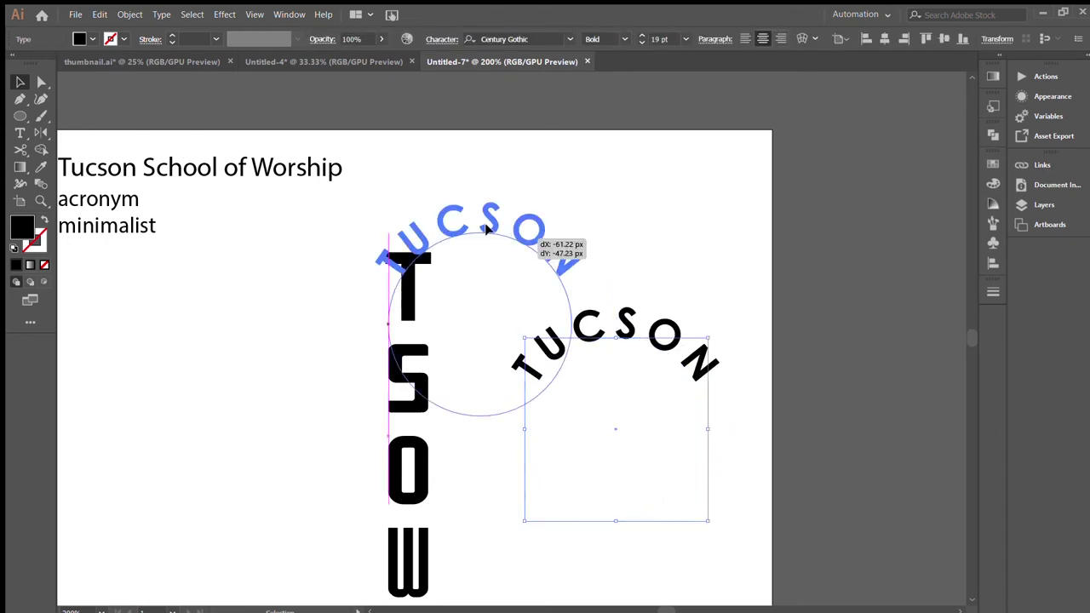
- Scale the TUCSON circle up so the text reaches 22.54 pt, centred above the T
{"action": "left_click_drag", "start_coordinate": [498, 308], "coordinate": [533, 308]}
{"action": "left_click", "coordinate": [594, 343]}
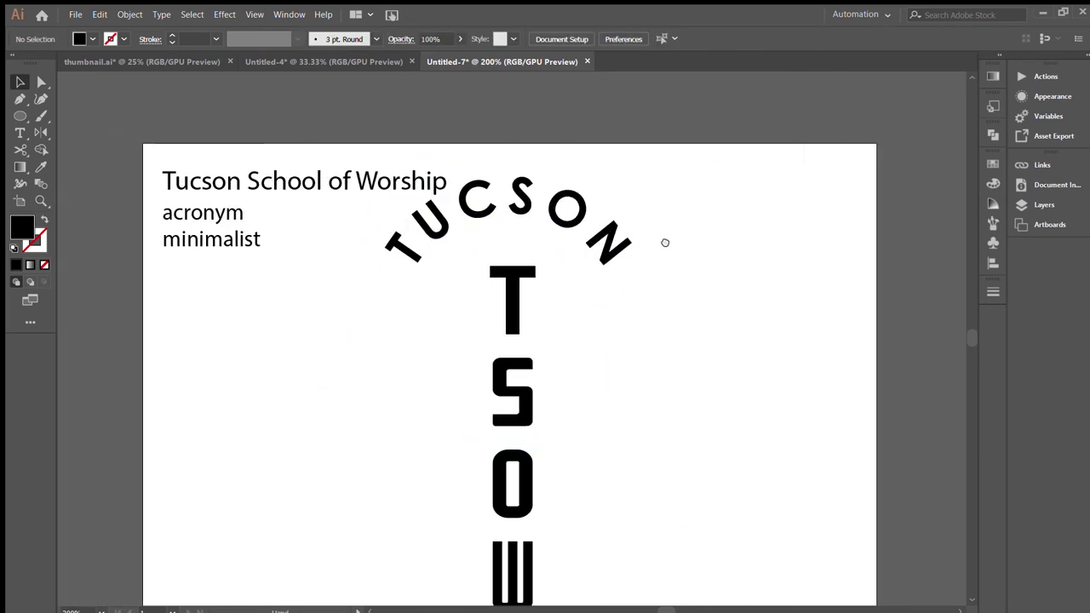
{"action": "left_click", "coordinate": [567, 224]}
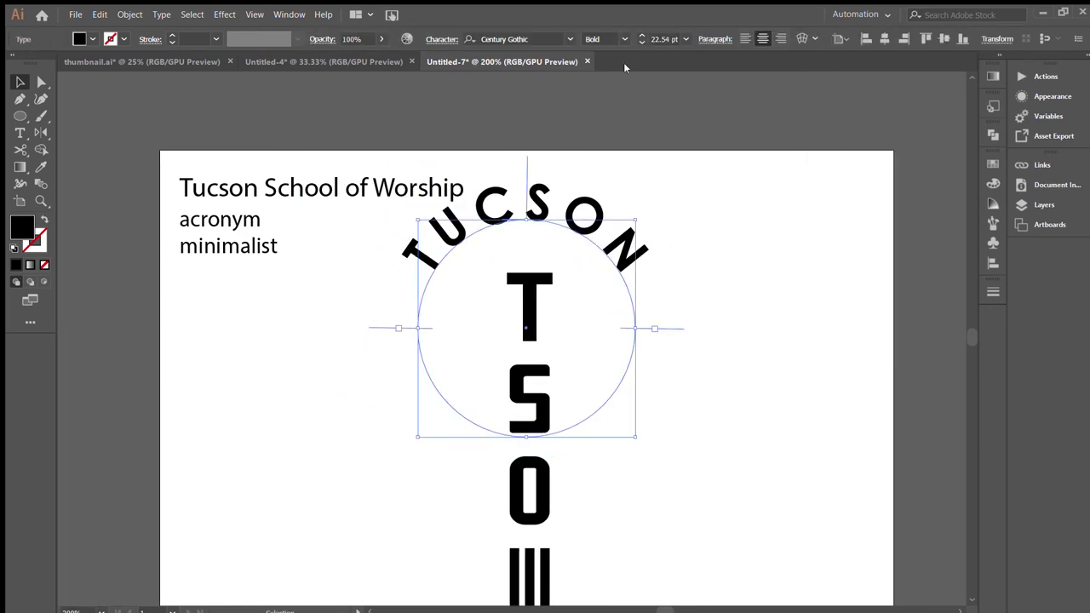
{"action": "left_click", "coordinate": [692, 256]}
{"action": "left_click", "coordinate": [634, 317]}
{"action": "key", "text": "a"}
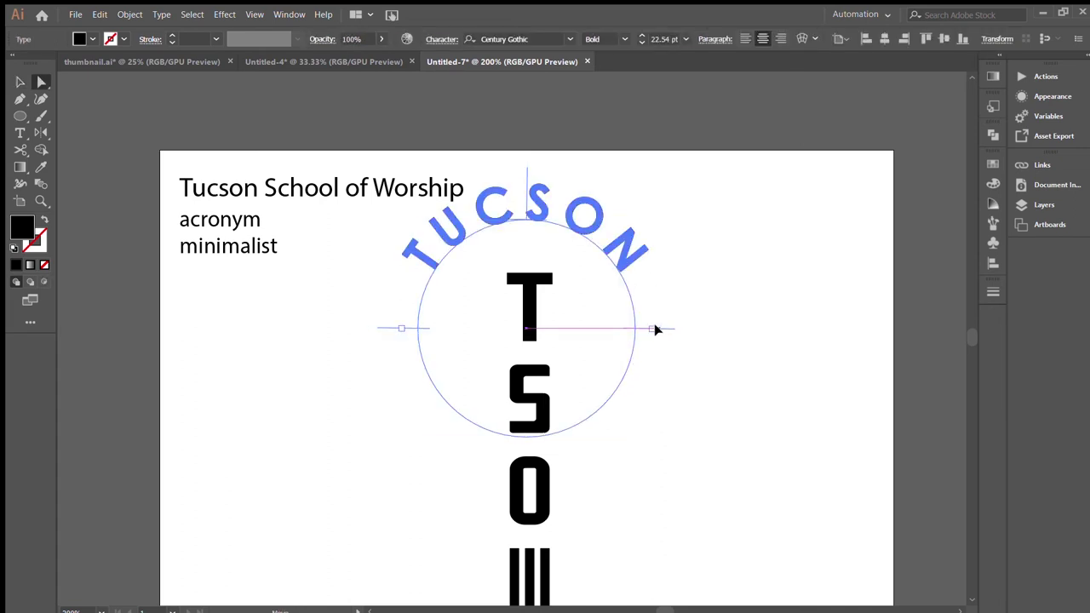
{"action": "left_click", "coordinate": [694, 372]}
{"action": "scroll", "coordinate": [595, 323], "scroll_direction": "down", "scroll_amount": 3}
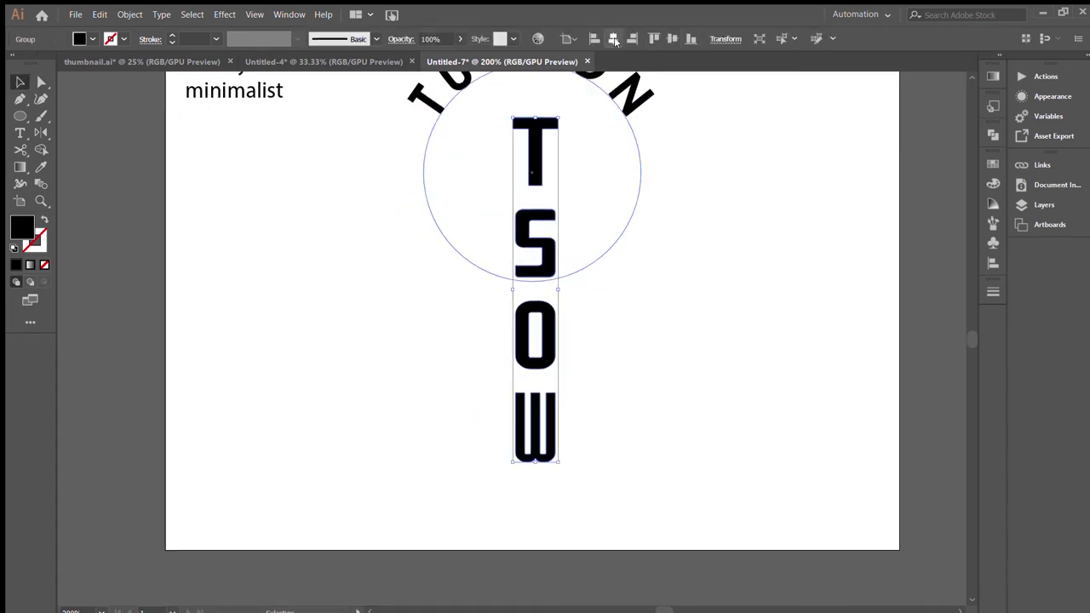
{"action": "left_click_drag", "start_coordinate": [682, 202], "coordinate": [733, 266]}
{"action": "left_click_drag", "start_coordinate": [686, 166], "coordinate": [715, 409]}
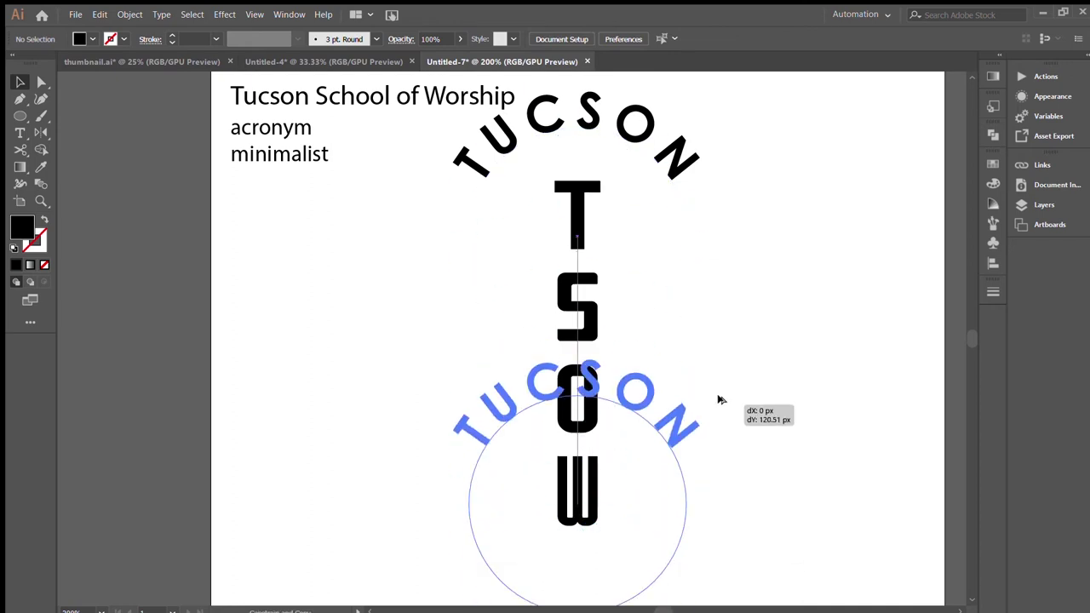
- Replace the copied circle's TUCSON text with SCHOOL OF WORSHIP
{"action": "scroll", "coordinate": [766, 358], "scroll_direction": "down", "scroll_amount": 3}
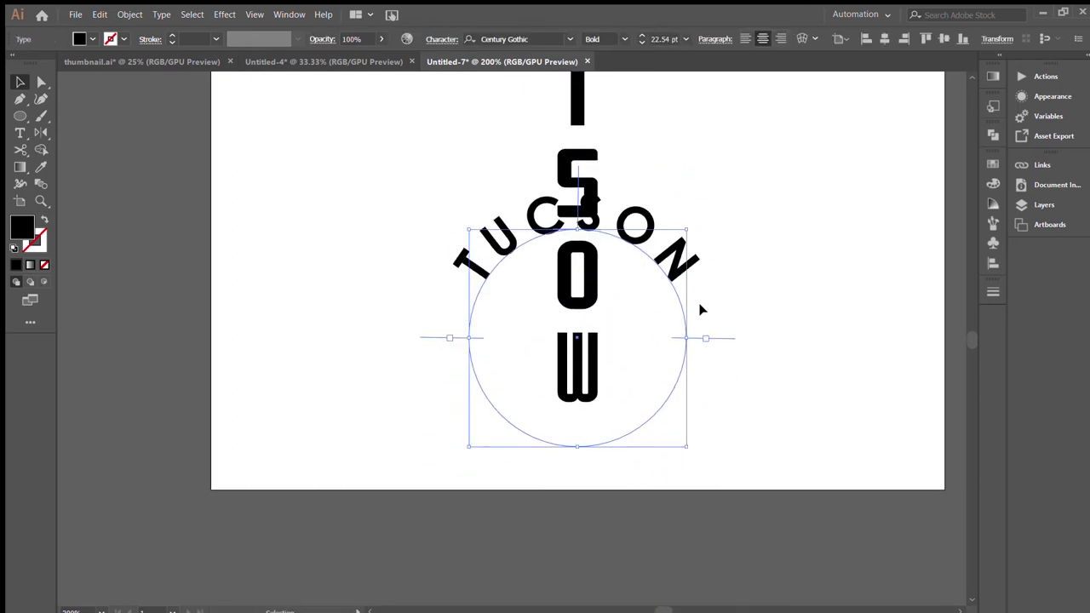
{"action": "double_click", "coordinate": [530, 236]}
{"action": "key", "text": "ctrl+a"}
{"action": "key", "text": "Delete"}
{"action": "type", "text": "SCHOOL OF"}
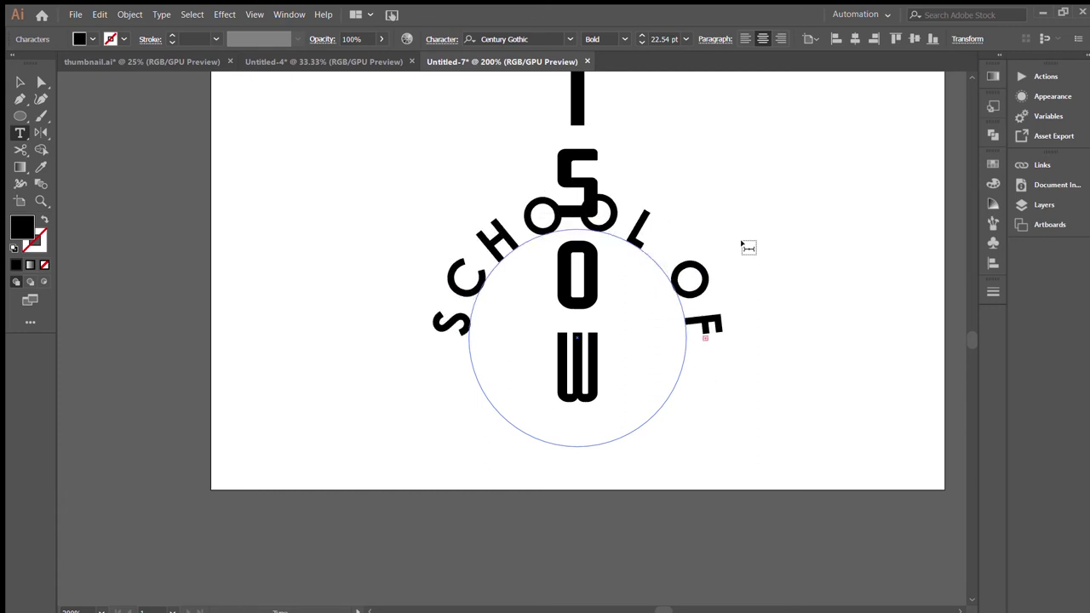
{"action": "key", "text": "Escape"}
{"action": "left_click_drag", "start_coordinate": [390, 202], "coordinate": [368, 396]}
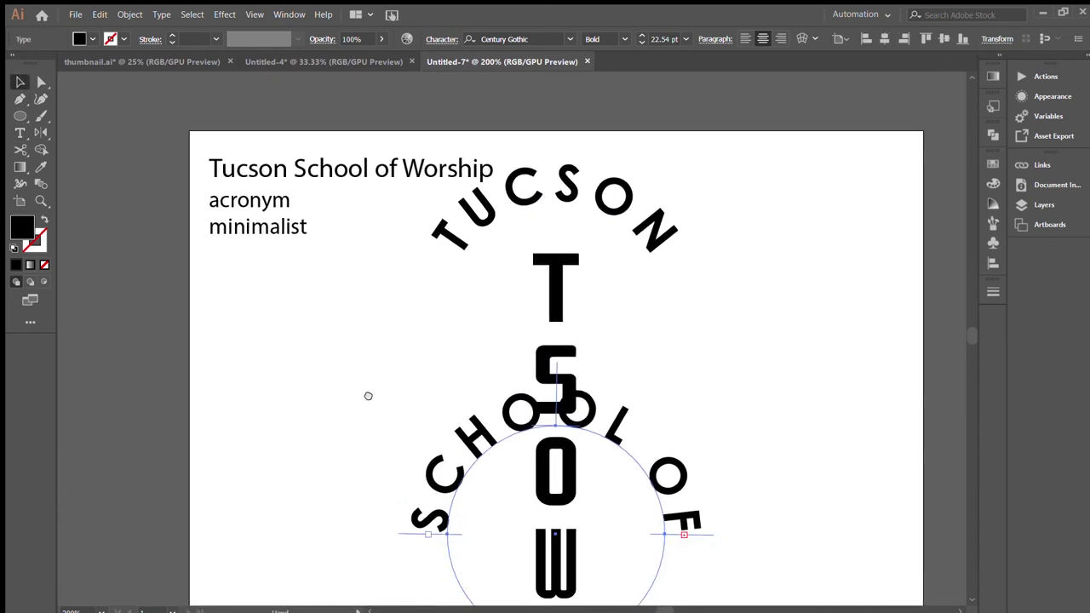
- Set the new circle text to 9 pt and remove the stray H from WORSHIP
{"action": "left_click", "coordinate": [685, 40]}
{"action": "left_click", "coordinate": [698, 109]}
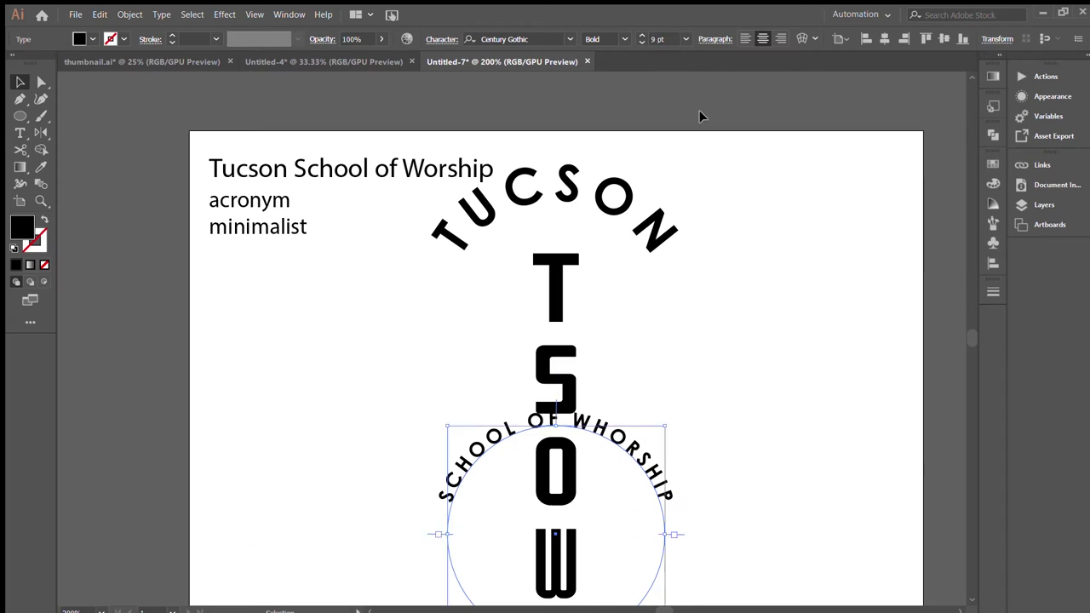
{"action": "key", "text": "BackSpace"}
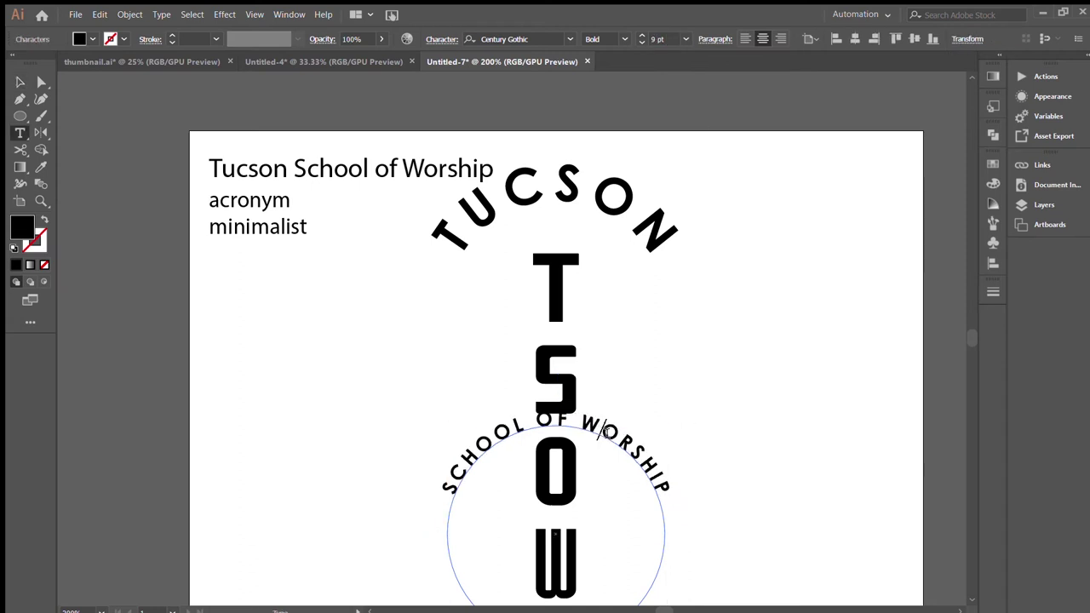
{"action": "left_click", "coordinate": [18, 83]}
- Flip SCHOOL OF WORSHIP inside the circle and rotate it to run along the bottom
{"action": "scroll", "coordinate": [508, 329], "scroll_direction": "down", "scroll_amount": 2}
{"action": "left_click_drag", "start_coordinate": [567, 339], "coordinate": [570, 336]}
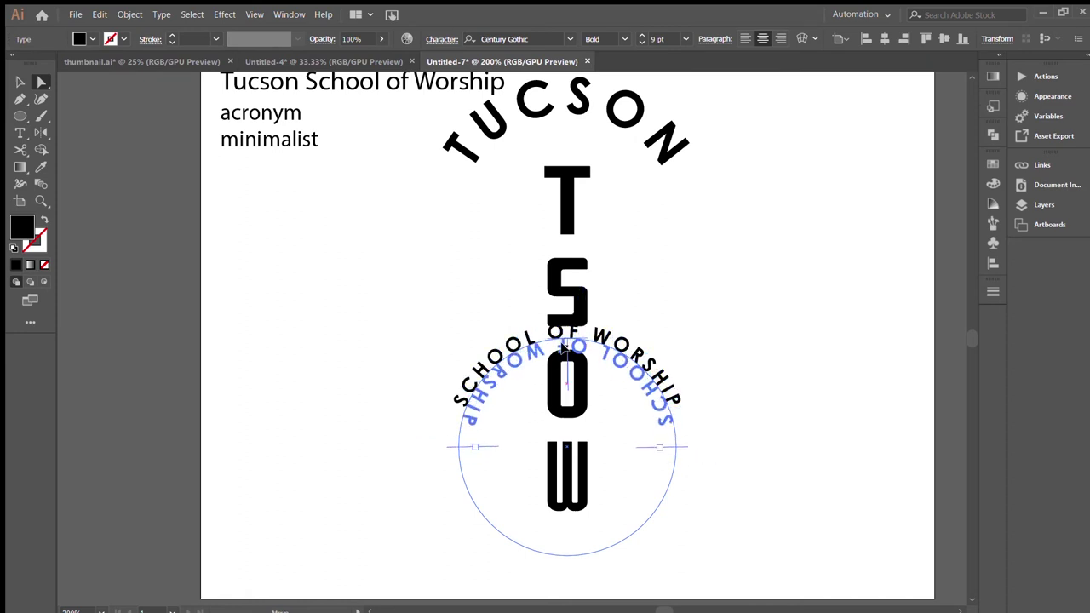
{"action": "left_click_drag", "start_coordinate": [570, 336], "coordinate": [577, 342]}
{"action": "key", "text": "v"}
{"action": "left_click_drag", "start_coordinate": [467, 572], "coordinate": [468, 572]}
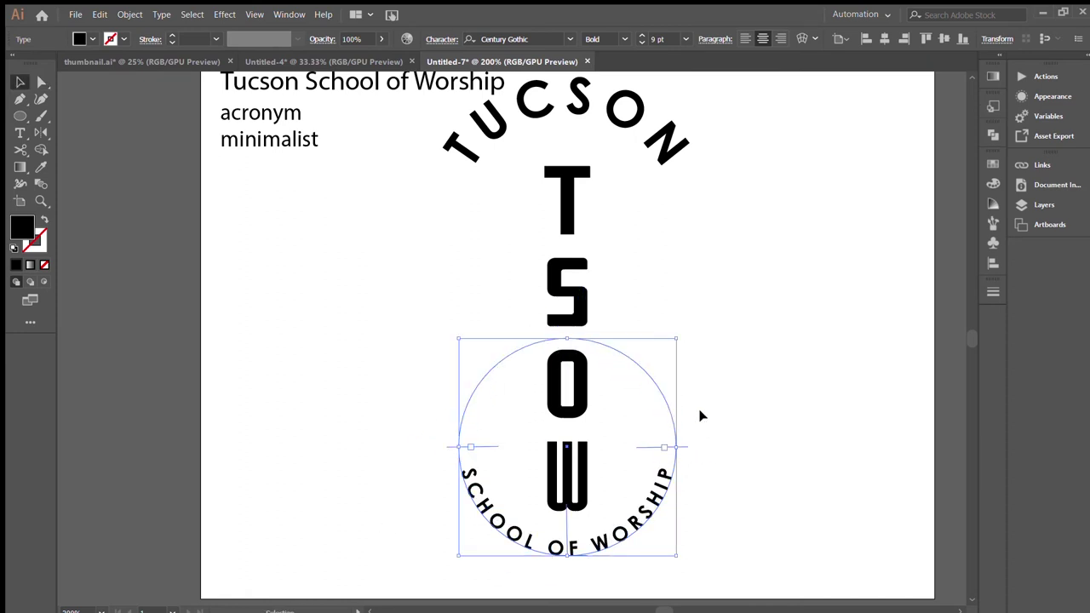
{"action": "left_click", "coordinate": [766, 336]}
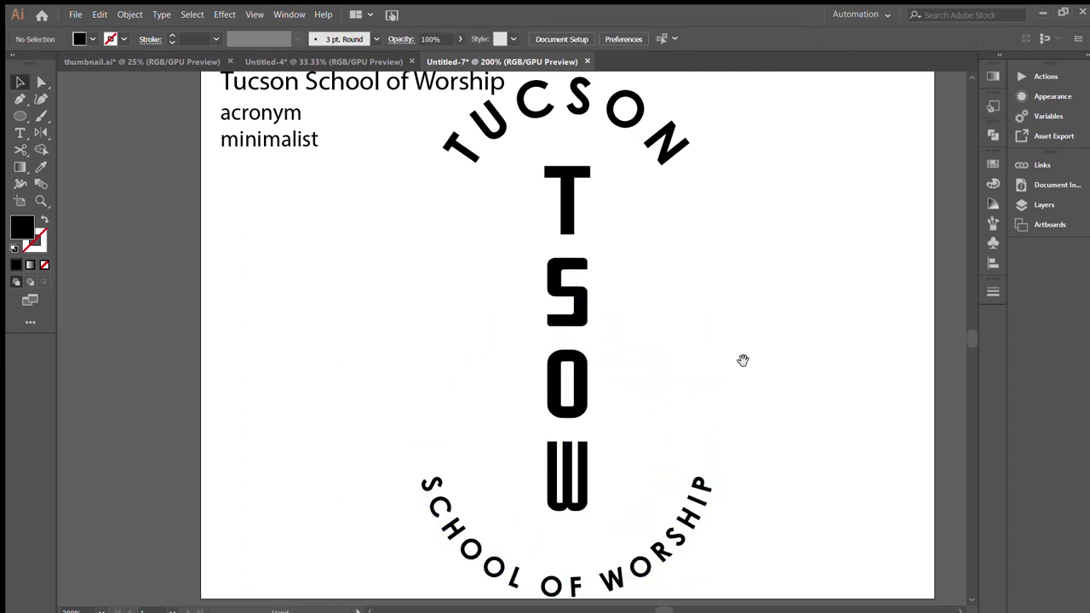
- Revert the tighter TUCSON arc and shorten the TSOW stack from its top
{"action": "left_click_drag", "start_coordinate": [683, 241], "coordinate": [666, 267]}
{"action": "left_click", "coordinate": [662, 174]}
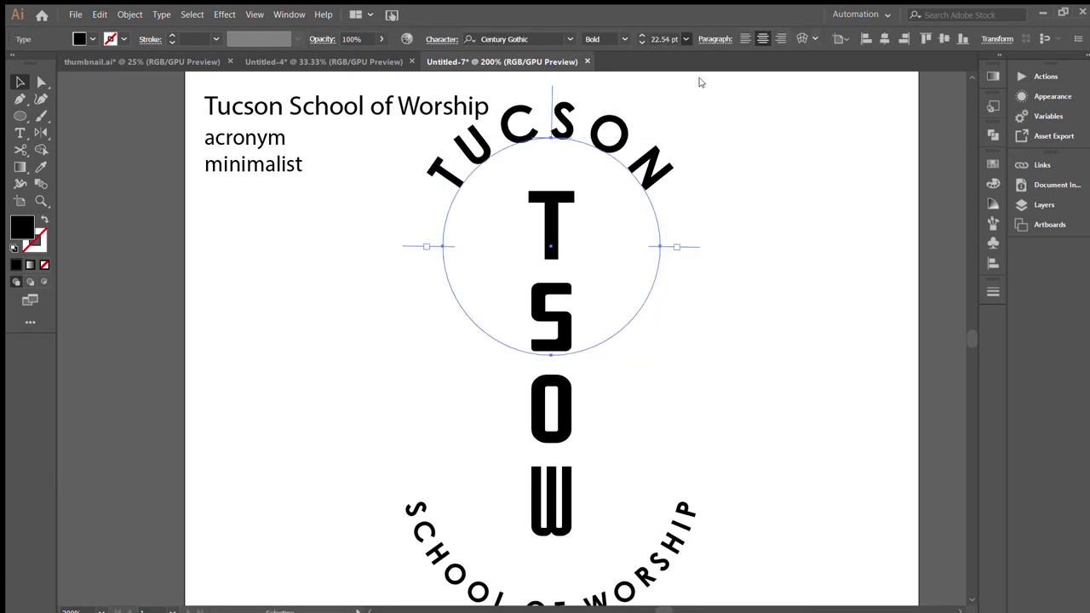
{"action": "scroll", "coordinate": [685, 39], "scroll_direction": "down", "scroll_amount": 3}
{"action": "key", "text": "ctrl+z"}
{"action": "left_click", "coordinate": [718, 241]}
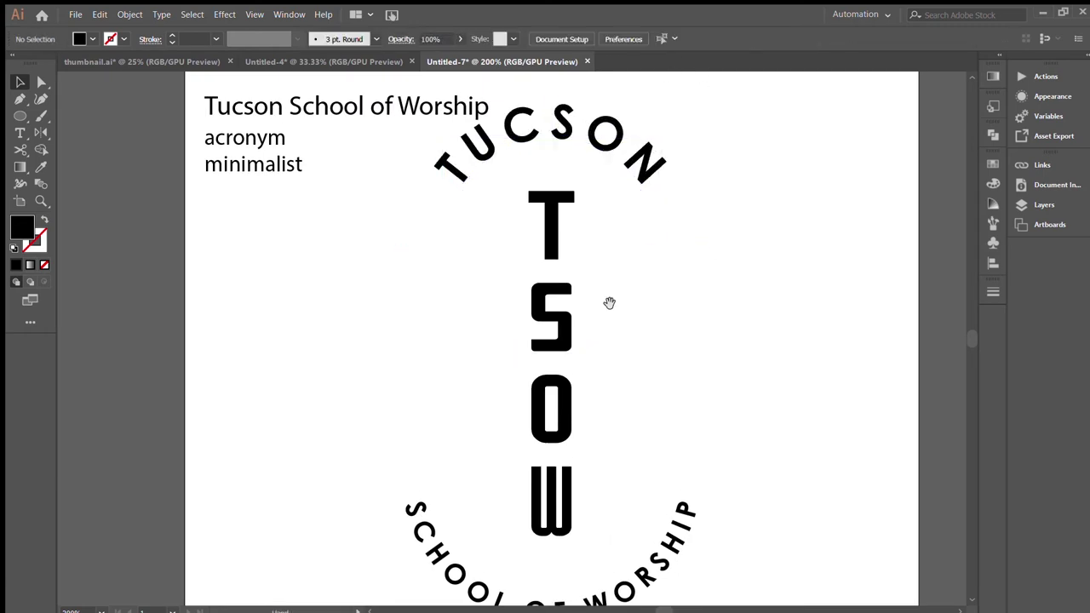
{"action": "left_click", "coordinate": [558, 391]}
{"action": "left_click_drag", "start_coordinate": [576, 189], "coordinate": [595, 201]}
{"action": "left_click", "coordinate": [636, 238]}
- Keep TUCSON's wider letter spacing and scale its arc up from a corner
{"action": "mouse_move", "coordinate": [699, 307]}
{"action": "left_mouse_down"}
{"action": "mouse_move", "coordinate": [761, 278]}
{"action": "mouse_move", "coordinate": [730, 372]}
{"action": "left_mouse_up"}
{"action": "left_click", "coordinate": [596, 166]}
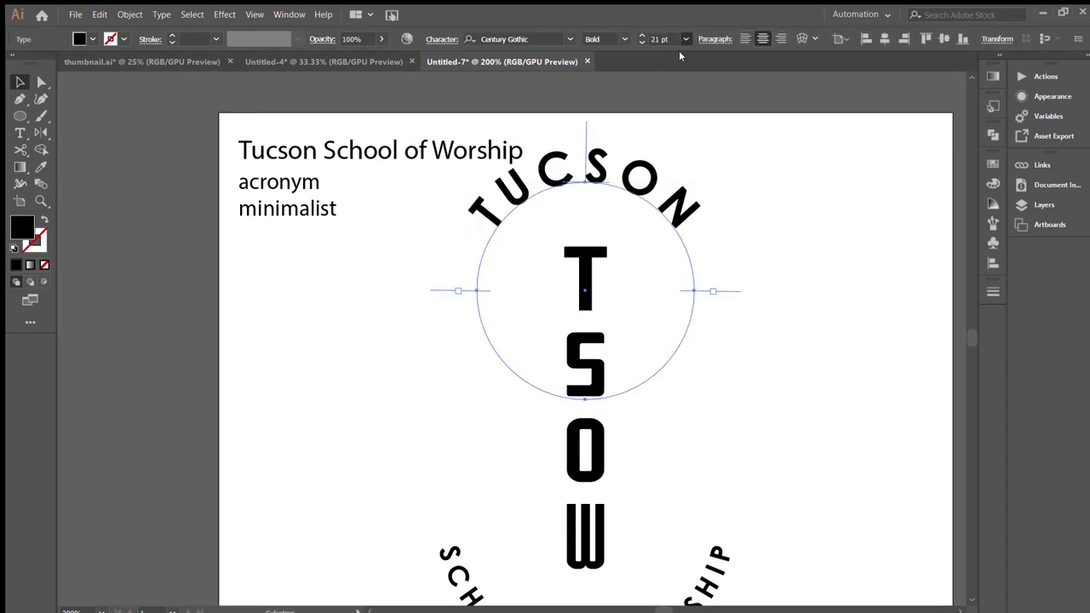
{"action": "key", "text": "ctrl+z"}
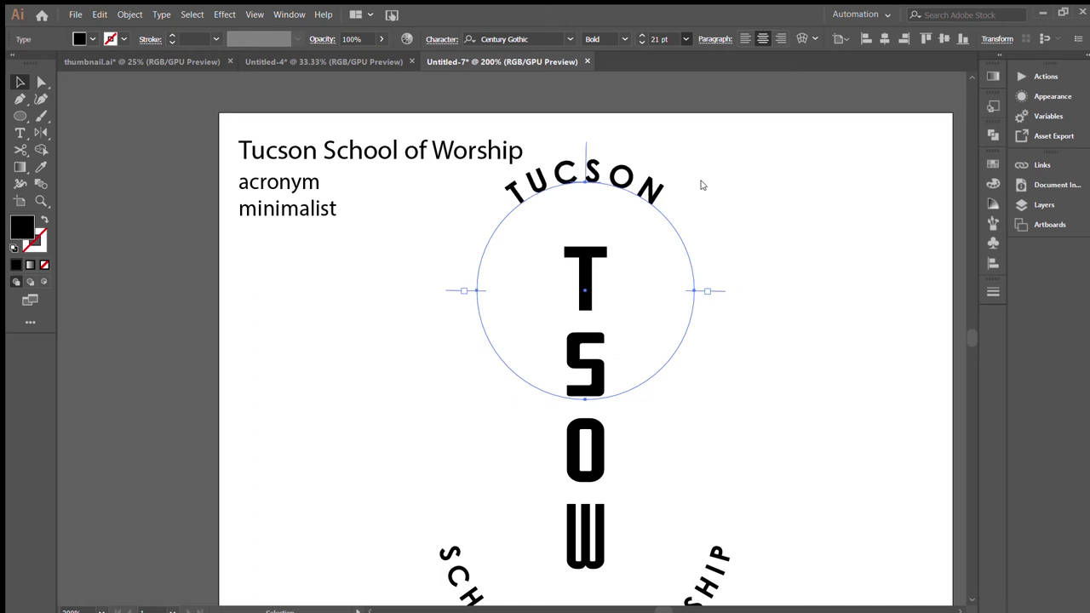
{"action": "key", "text": "ctrl+shift+z"}
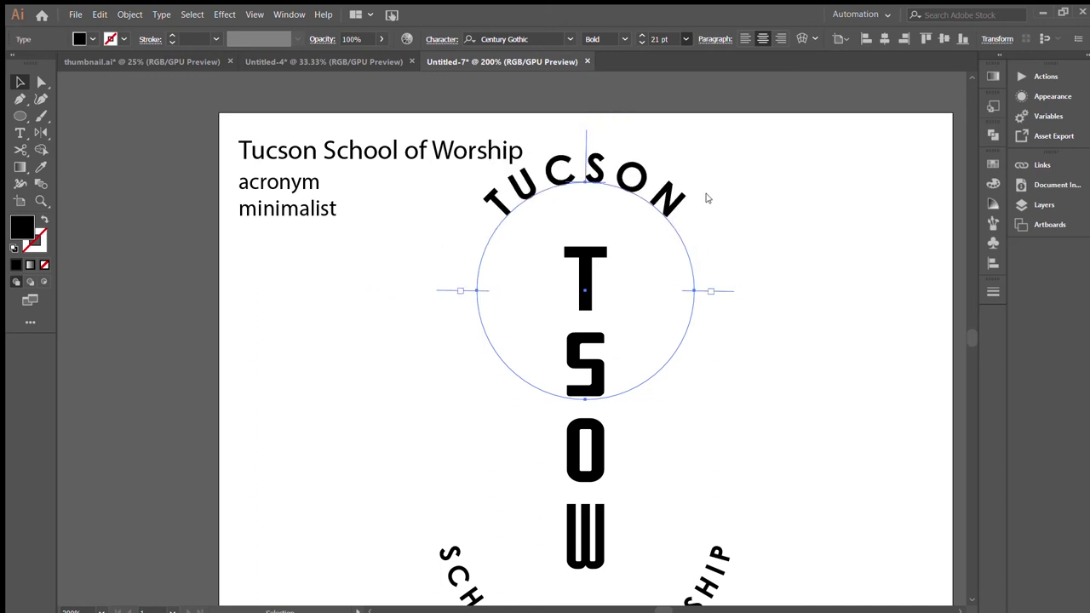
{"action": "left_click", "coordinate": [710, 202]}
{"action": "left_click", "coordinate": [676, 198]}
{"action": "left_click_drag", "start_coordinate": [702, 176], "coordinate": [759, 218]}
{"action": "left_click", "coordinate": [762, 238]}
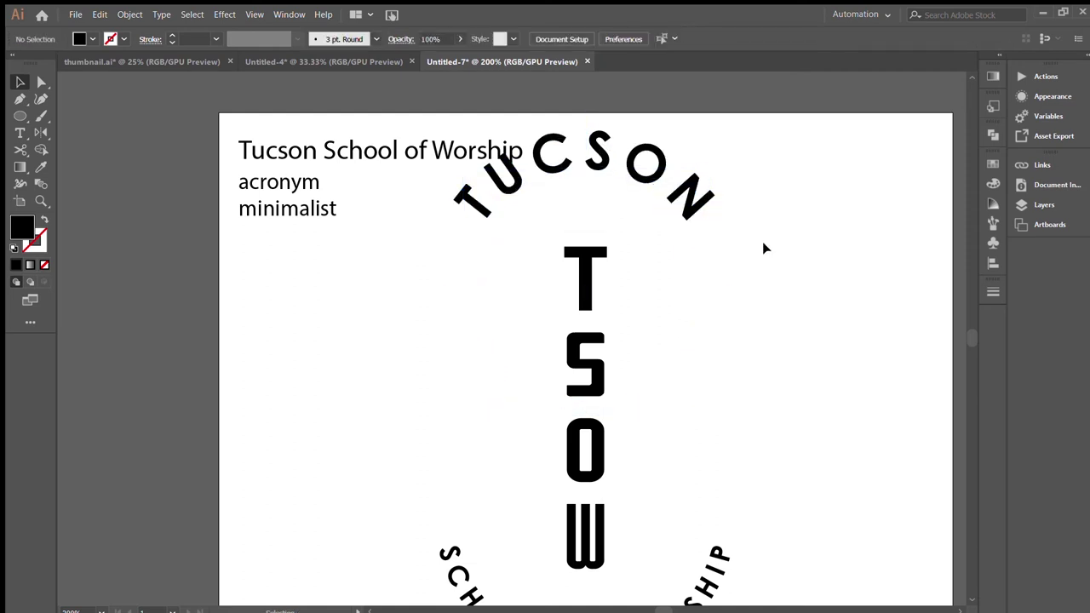
{"action": "scroll", "coordinate": [687, 281], "scroll_direction": "down", "scroll_amount": 2}
- Draw a black vertical line left of TSOW and copy it to the right side
{"action": "key", "text": "p"}
{"action": "left_click", "coordinate": [442, 462]}
{"action": "left_click", "coordinate": [442, 179]}
{"action": "key", "text": "v"}
{"action": "key", "text": "shift+x"}
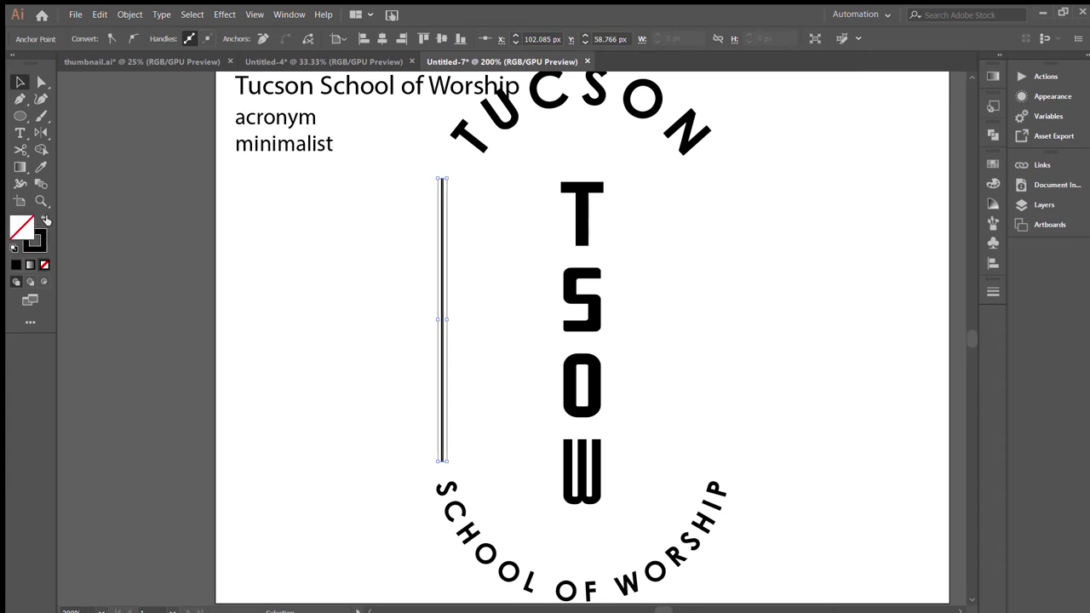
{"action": "left_click", "coordinate": [548, 269]}
{"action": "left_click", "coordinate": [441, 298]}
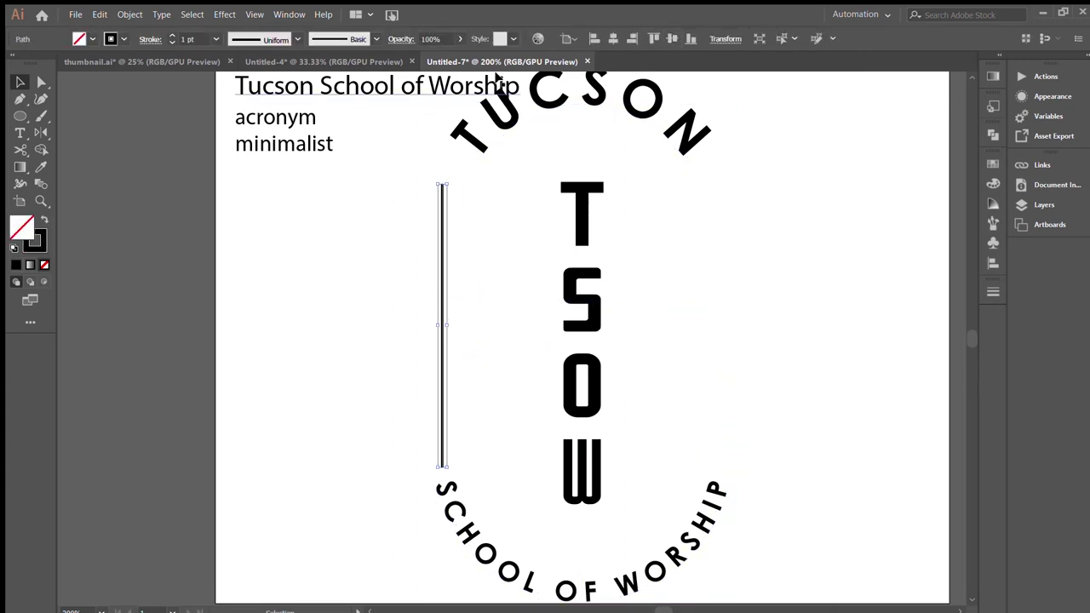
{"action": "mouse_move", "coordinate": [442, 325]}
{"action": "left_mouse_down"}
{"action": "mouse_move", "coordinate": [746, 330]}
{"action": "mouse_move", "coordinate": [718, 330]}
{"action": "left_mouse_up"}
{"action": "left_click", "coordinate": [776, 310]}
- Delete the notes text block from the artboard and zoom out to the whole badge
{"action": "scroll", "coordinate": [777, 310], "scroll_direction": "up", "scroll_amount": 2}
{"action": "scroll", "coordinate": [661, 303], "scroll_direction": "up", "scroll_amount": 3}
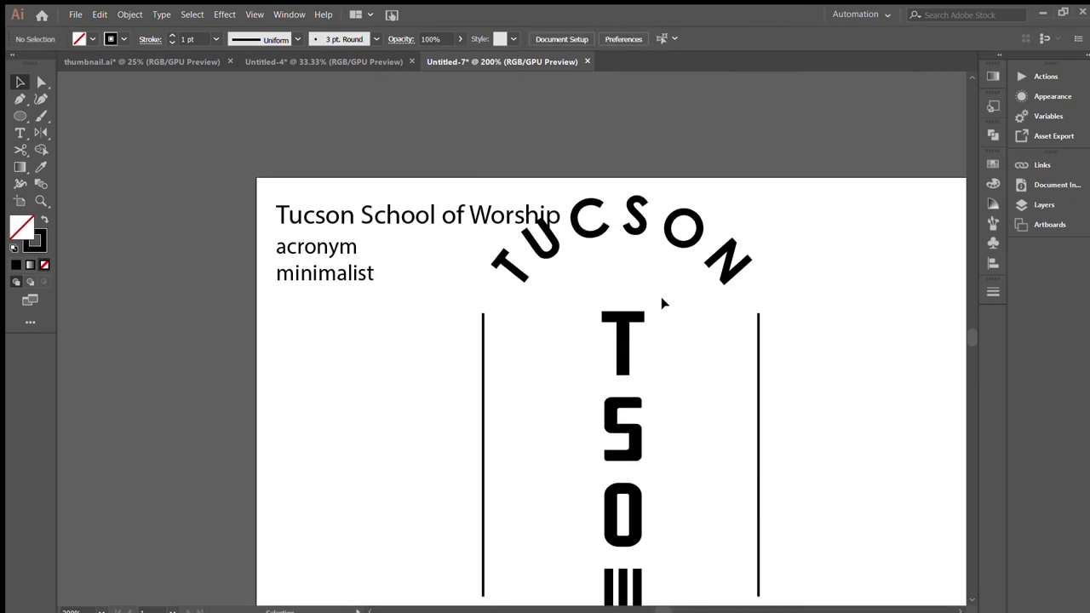
{"action": "left_click", "coordinate": [396, 212]}
{"action": "left_click_drag", "start_coordinate": [564, 287], "coordinate": [473, 255]}
{"action": "left_click_drag", "start_coordinate": [405, 225], "coordinate": [336, 196]}
{"action": "key", "text": "Delete"}
{"action": "key", "text": "ctrl+1"}
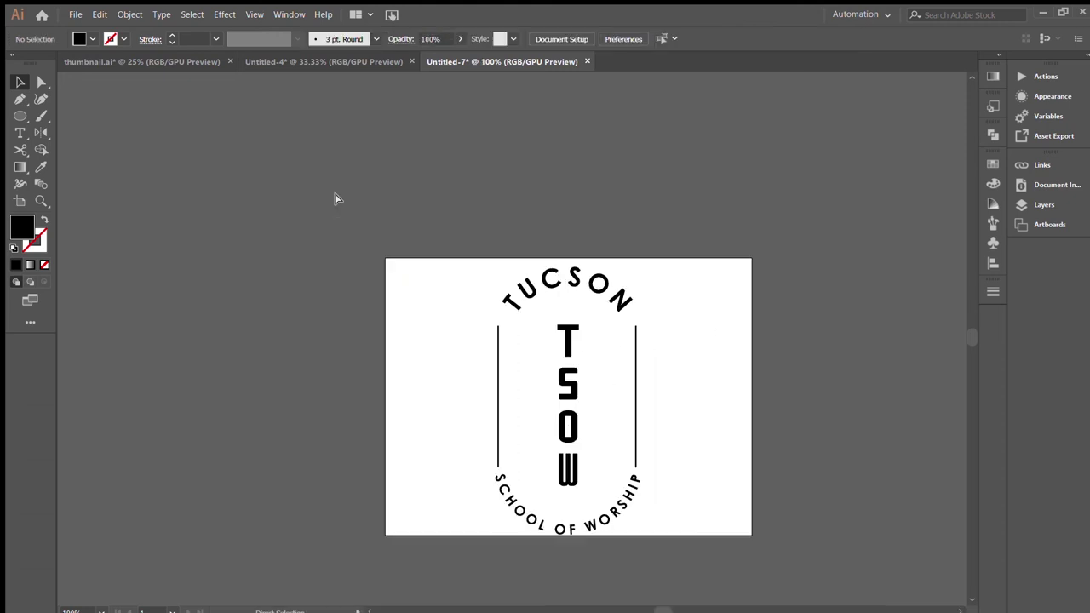
- Centre the whole badge vertically on the artboard
{"action": "left_click_drag", "start_coordinate": [650, 282], "coordinate": [448, 548]}
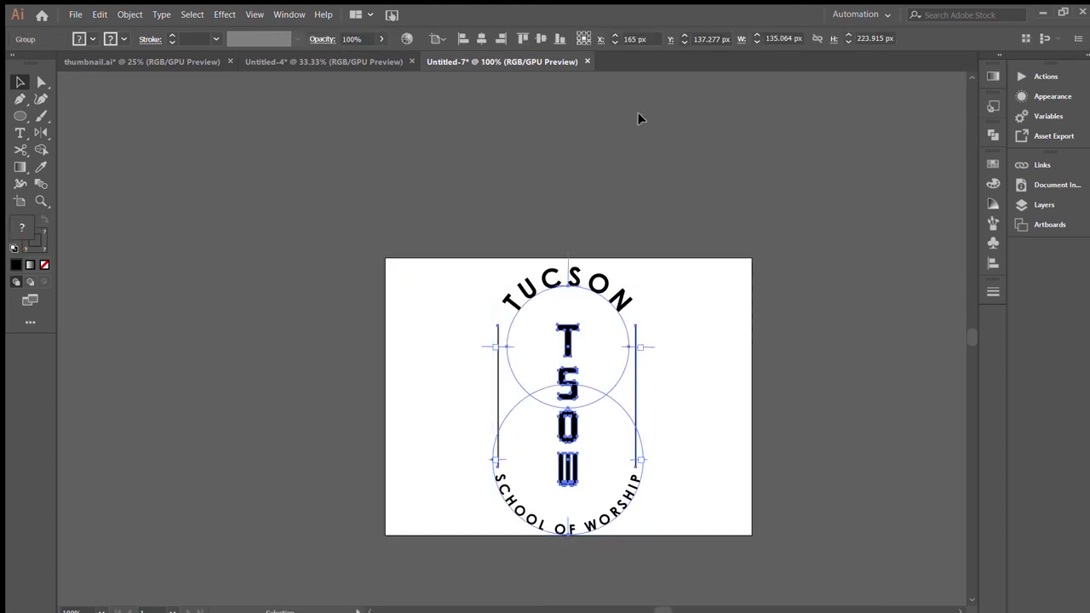
{"action": "left_click", "coordinate": [540, 39]}
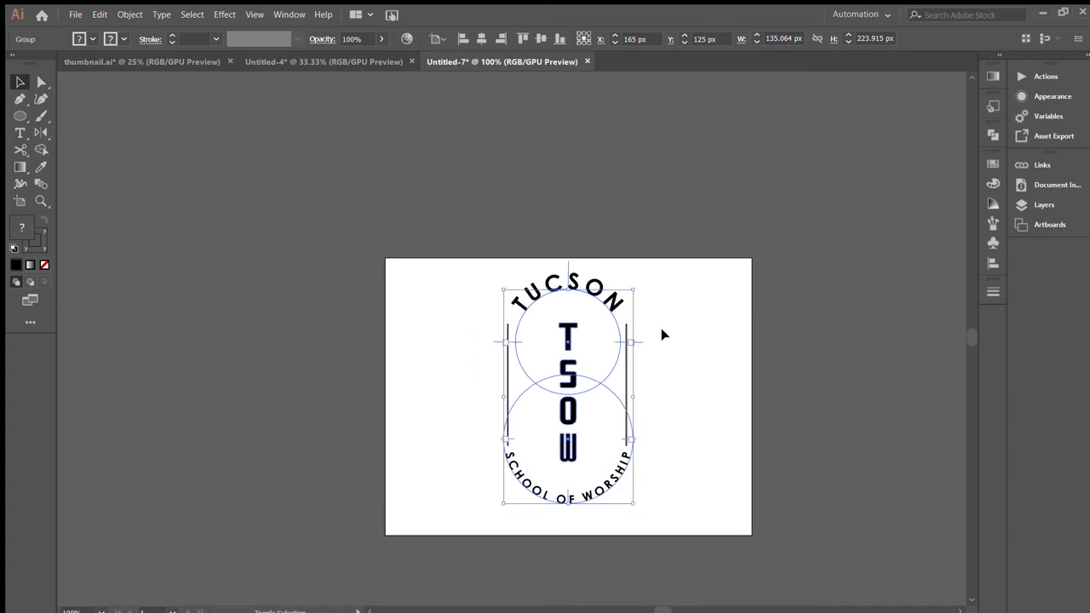
{"action": "left_click", "coordinate": [633, 324]}
{"action": "key", "text": "ctrl+plus"}
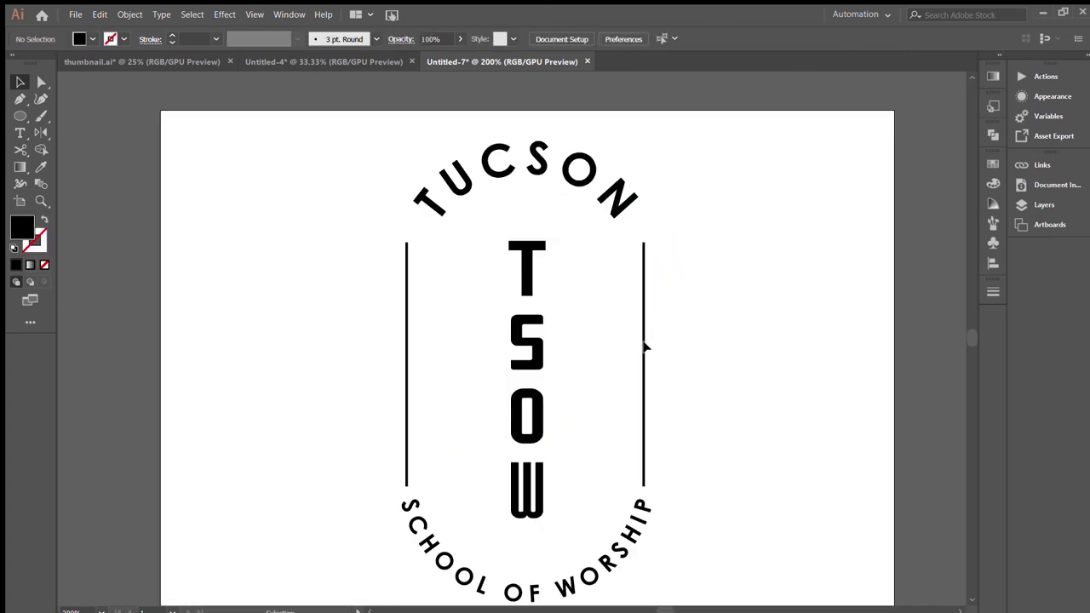
{"action": "left_click", "coordinate": [574, 183]}
{"action": "left_click", "coordinate": [742, 315]}
- Enlarge the TUCSON arc slightly to about 18.77 pt, then draw a small circle left of it
{"action": "left_click", "coordinate": [575, 183]}
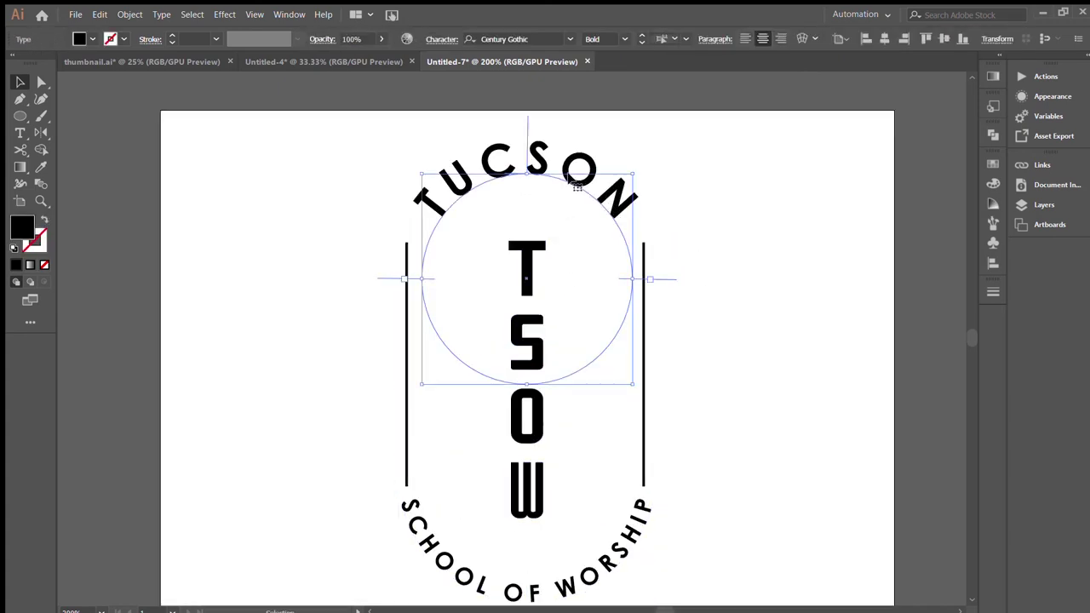
{"action": "left_click_drag", "start_coordinate": [634, 175], "coordinate": [648, 160]}
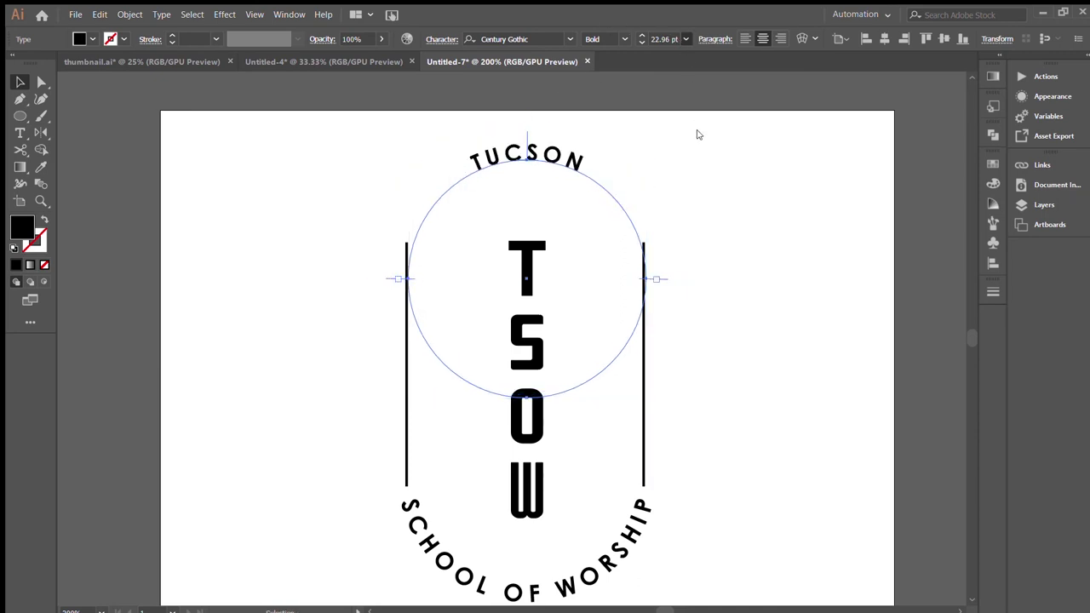
{"action": "left_click", "coordinate": [703, 194]}
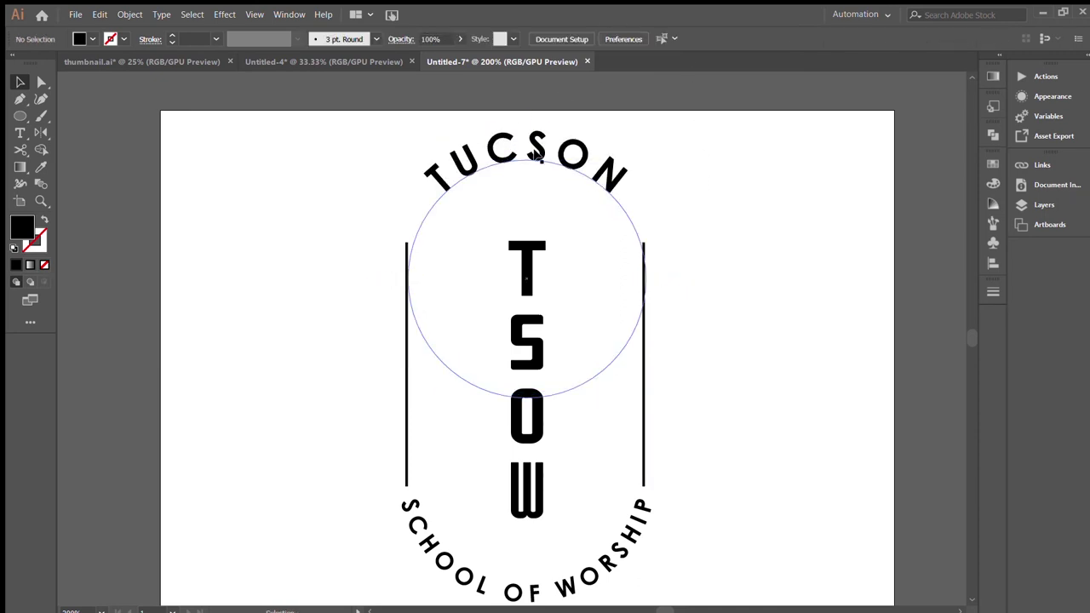
{"action": "left_click", "coordinate": [535, 153]}
{"action": "left_click_drag", "start_coordinate": [693, 414], "coordinate": [372, 545]}
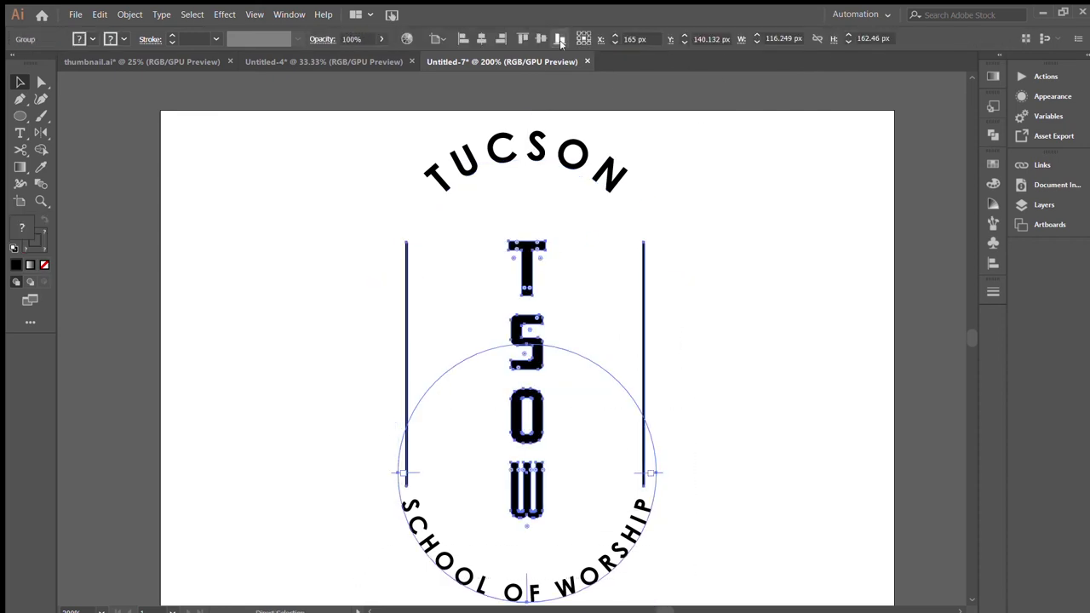
{"action": "left_click", "coordinate": [622, 294]}
{"action": "left_click", "coordinate": [643, 287]}
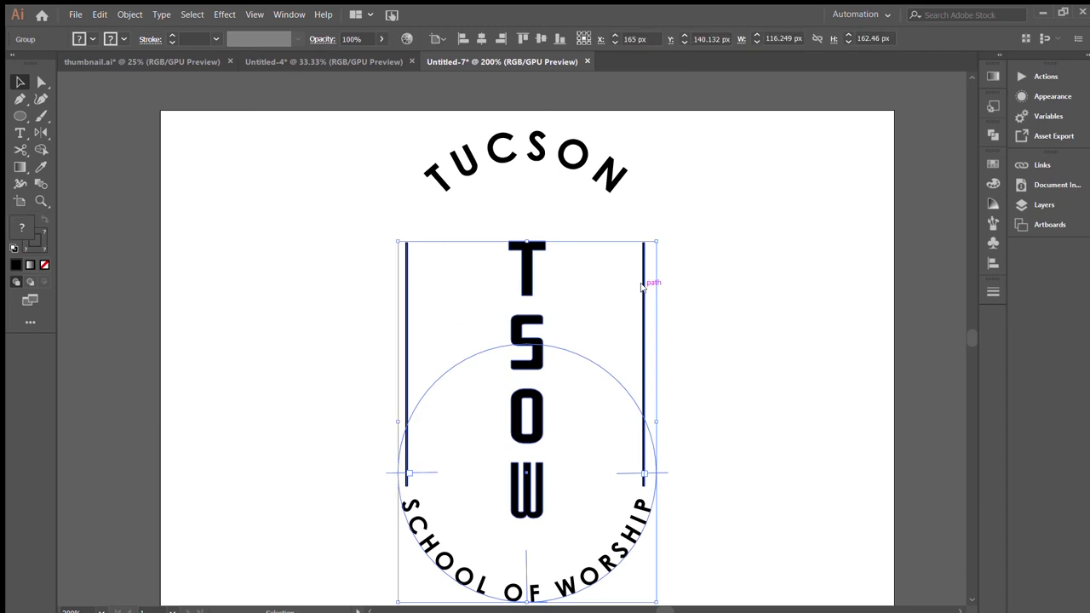
{"action": "left_click", "coordinate": [724, 232]}
{"action": "left_click", "coordinate": [649, 156]}
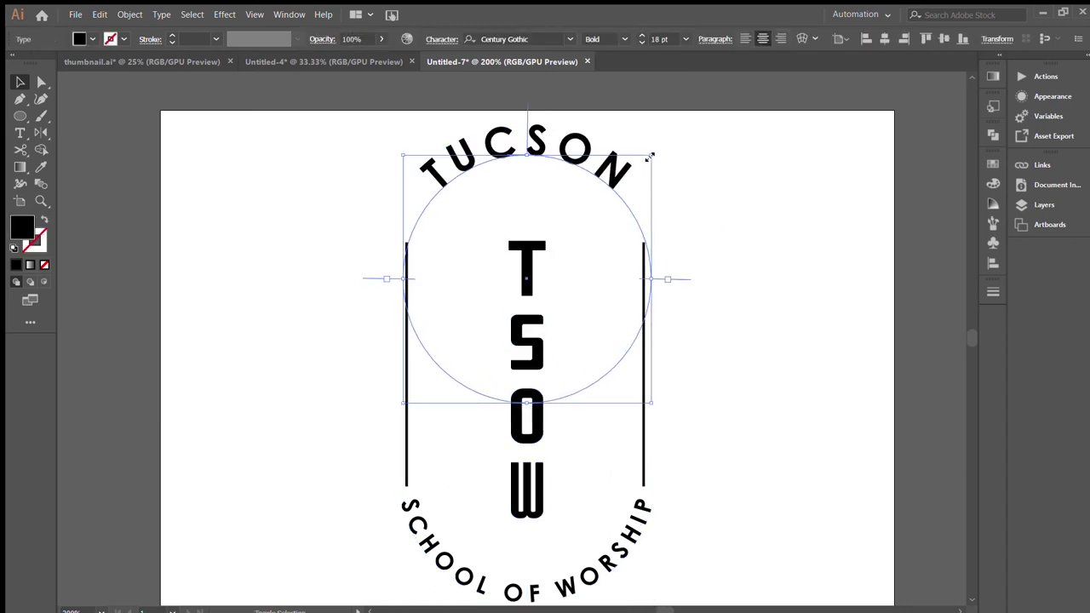
{"action": "left_click", "coordinate": [669, 192]}
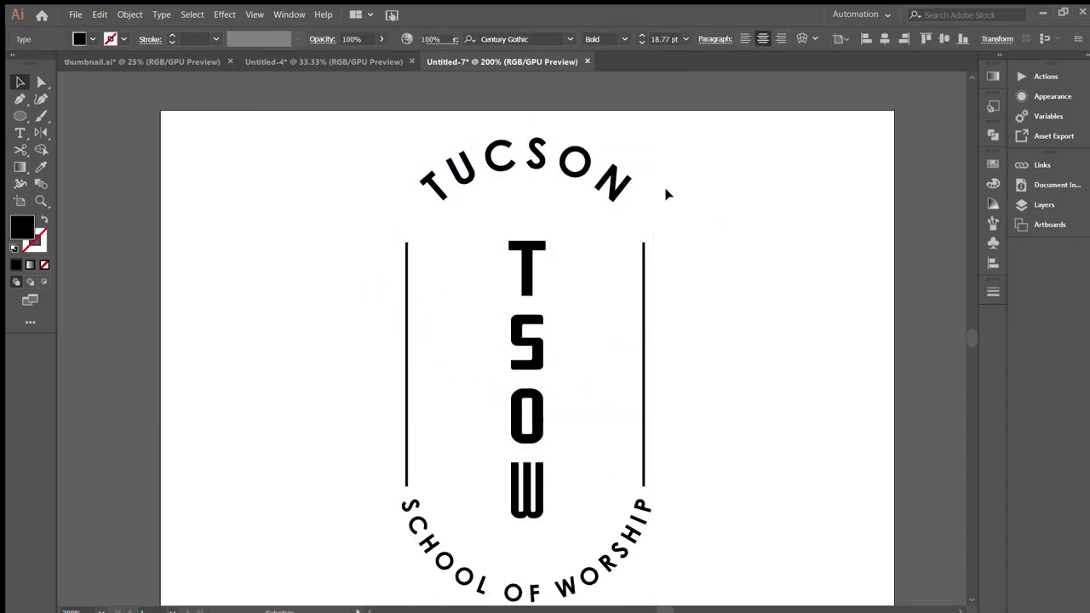
{"action": "key", "text": "l"}
{"action": "mouse_move", "coordinate": [398, 210]}
{"action": "left_mouse_down"}
{"action": "mouse_move", "coordinate": [421, 232]}
{"action": "mouse_move", "coordinate": [414, 213]}
{"action": "mouse_move", "coordinate": [406, 219]}
{"action": "mouse_move", "coordinate": [639, 224]}
{"action": "mouse_move", "coordinate": [641, 214]}
{"action": "left_mouse_up"}
- Make the small circle an outline above the left line and duplicate it right of TUCSON
{"action": "key", "text": "shift+x"}
{"action": "left_click", "coordinate": [439, 261]}
{"action": "left_click", "coordinate": [696, 244]}
{"action": "scroll", "coordinate": [714, 289], "scroll_direction": "down", "scroll_amount": 1}
- Align the TSOW letters lower between the two vertical lines
{"action": "left_click", "coordinate": [642, 430]}
{"action": "left_click", "coordinate": [674, 297]}
{"action": "left_click", "coordinate": [642, 195]}
{"action": "left_click", "coordinate": [671, 313]}
{"action": "left_click", "coordinate": [525, 406]}
{"action": "left_click", "coordinate": [653, 39]}
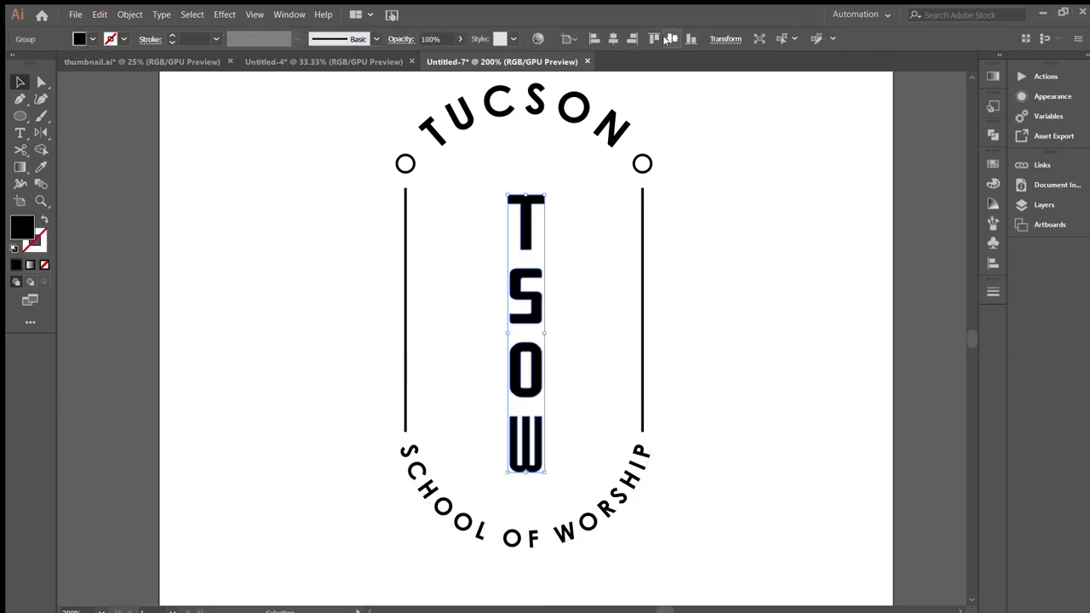
{"action": "left_click", "coordinate": [692, 95]}
- Shorten the right and left vertical lines from their bottom ends
{"action": "left_click", "coordinate": [640, 290]}
{"action": "left_click_drag", "start_coordinate": [642, 432], "coordinate": [642, 417]}
{"action": "left_click", "coordinate": [456, 427]}
{"action": "left_click", "coordinate": [405, 424]}
{"action": "left_click_drag", "start_coordinate": [405, 429], "coordinate": [406, 383]}
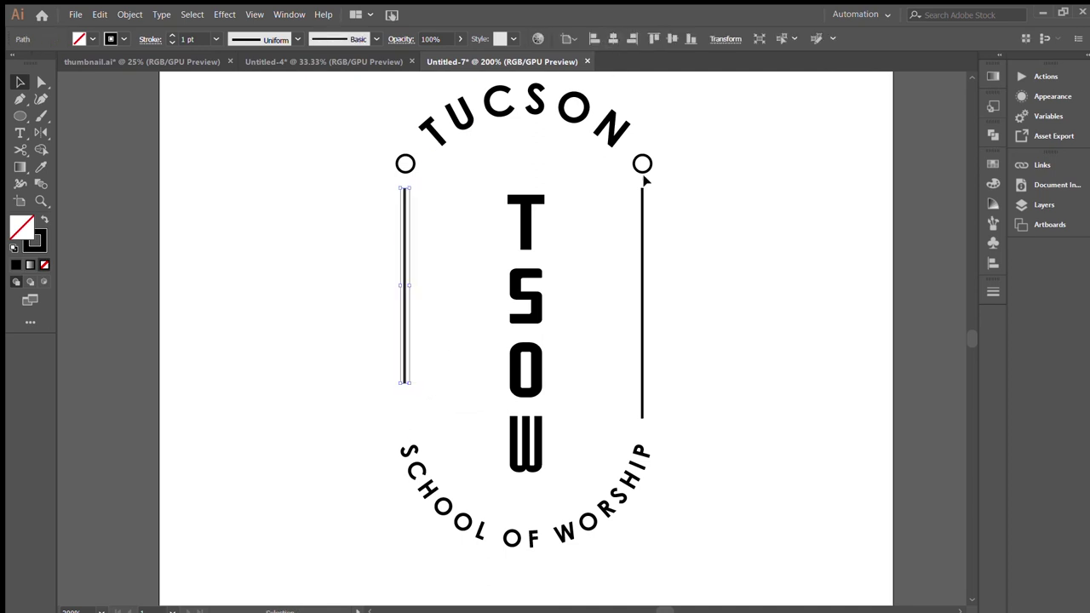
- Undo the left line edit, then shorten the right vertical line's bottom end in isolation mode
{"action": "key", "text": "ctrl+z"}
{"action": "double_click", "coordinate": [640, 416]}
{"action": "left_click_drag", "start_coordinate": [642, 417], "coordinate": [642, 403]}
{"action": "left_click", "coordinate": [666, 378]}
{"action": "double_click", "coordinate": [688, 252]}
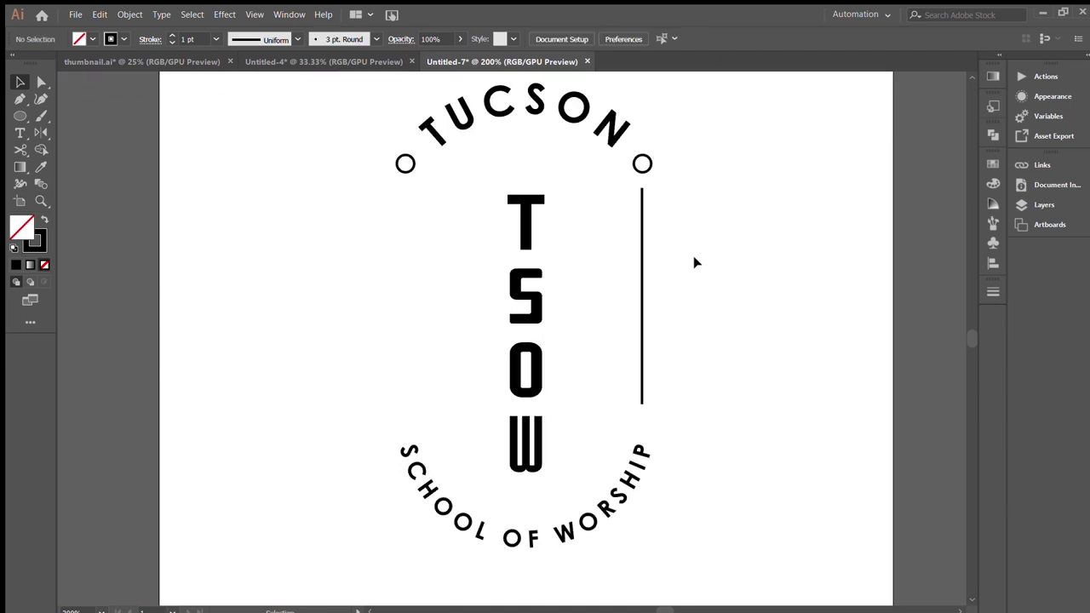
{"action": "left_click_drag", "start_coordinate": [642, 287], "coordinate": [401, 296]}
{"action": "left_click", "coordinate": [688, 287]}
{"action": "left_click", "coordinate": [664, 289]}
- Copy the right line as the new left line and copy the top circles down to the line ends
{"action": "left_click", "coordinate": [453, 274]}
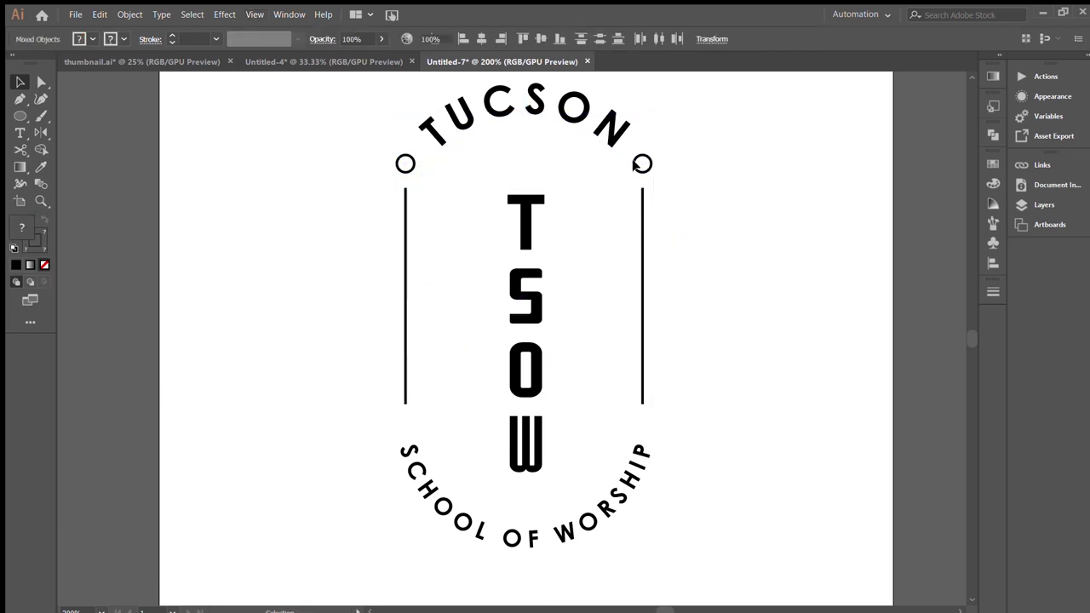
{"action": "left_click_drag", "start_coordinate": [642, 163], "coordinate": [644, 427]}
{"action": "left_click", "coordinate": [705, 432]}
{"action": "left_click", "coordinate": [630, 494]}
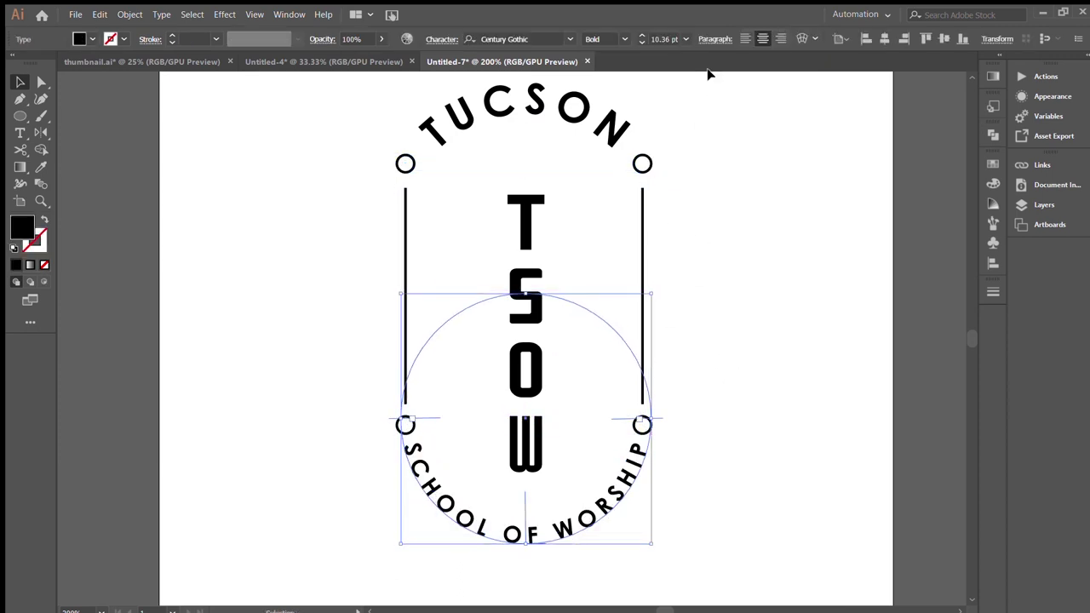
- Drag SCHOOL OF WORSHIP about 8 px lower and nudge both bottom circles slightly down
{"action": "left_click", "coordinate": [737, 383]}
{"action": "left_click_drag", "start_coordinate": [610, 548], "coordinate": [611, 554]}
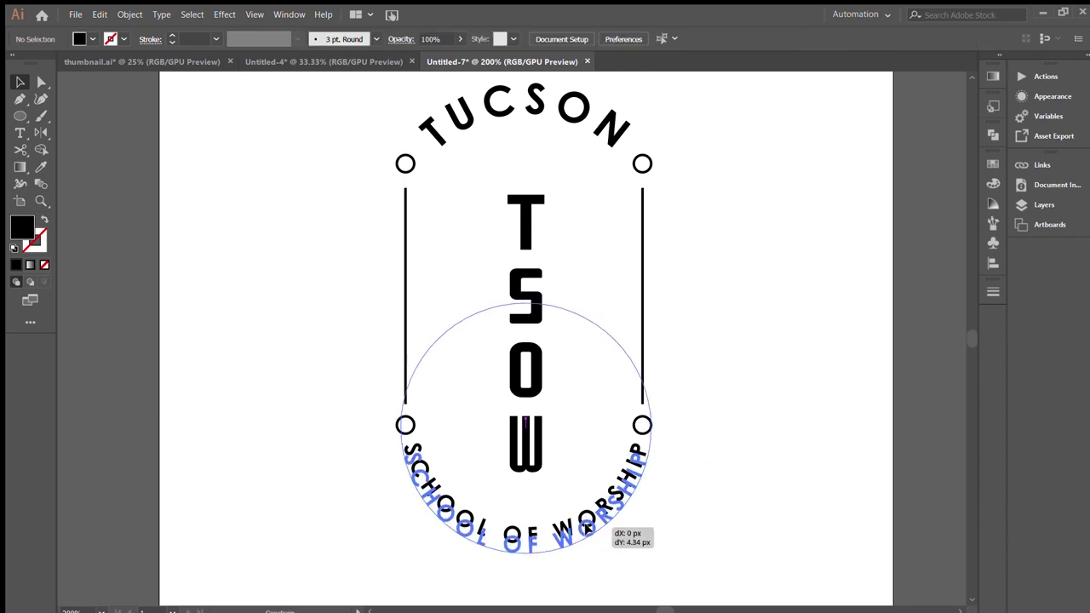
{"action": "left_click", "coordinate": [711, 414]}
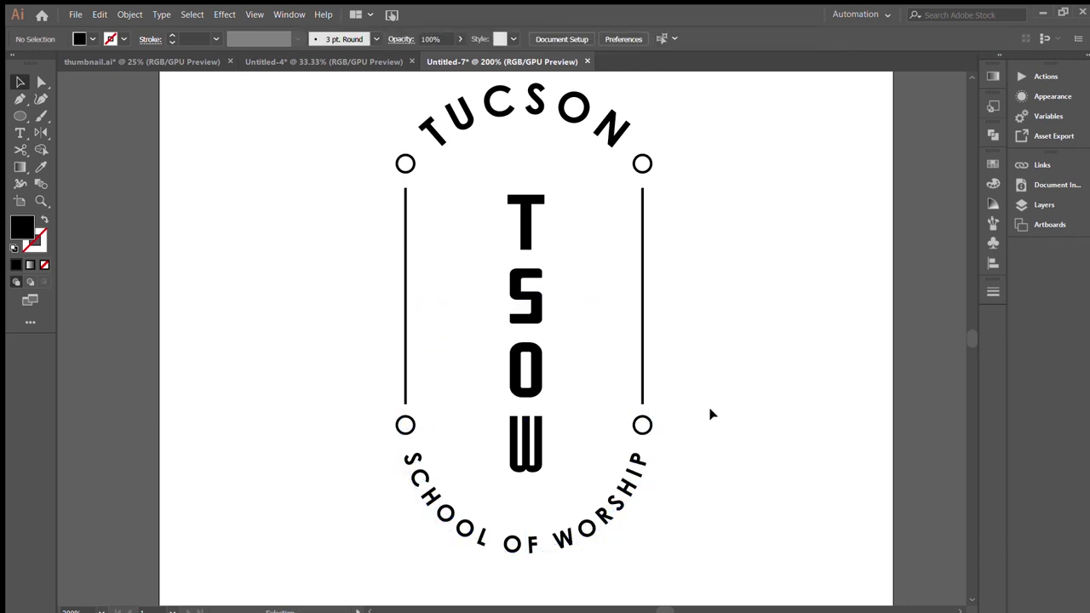
{"action": "left_click", "coordinate": [642, 425]}
{"action": "left_click", "coordinate": [405, 425], "text": "shift"}
{"action": "left_click_drag", "start_coordinate": [642, 431], "coordinate": [646, 434]}
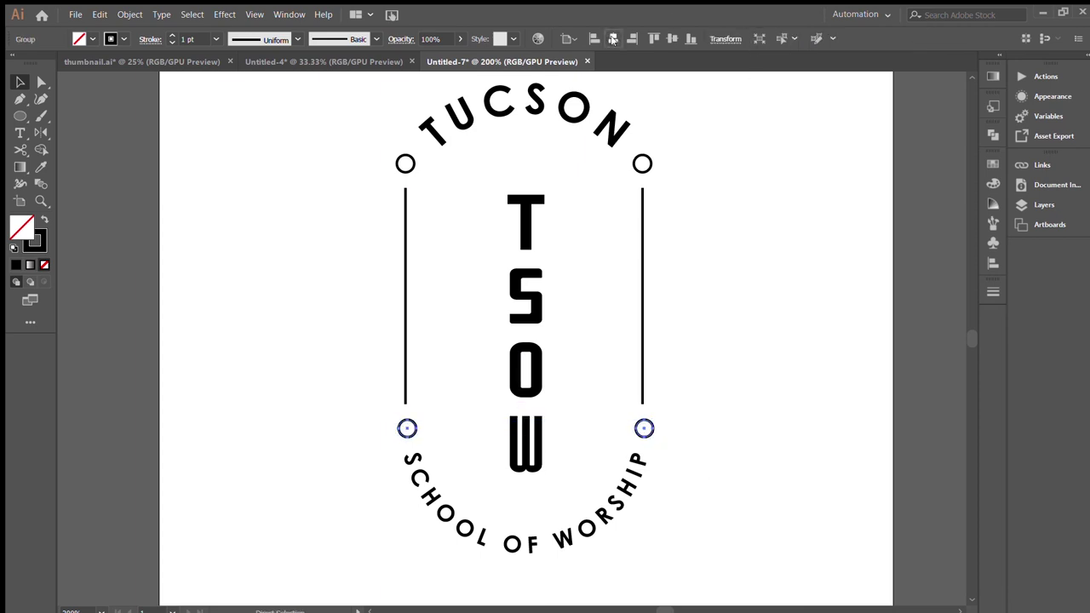
{"action": "left_click", "coordinate": [729, 280]}
- Select the vertical lines and raise their stroke weight from 1 pt to 2 pt
{"action": "key", "text": "ctrl+minus"}
{"action": "key", "text": "ctrl+plus"}
{"action": "key", "text": "ctrl+plus"}
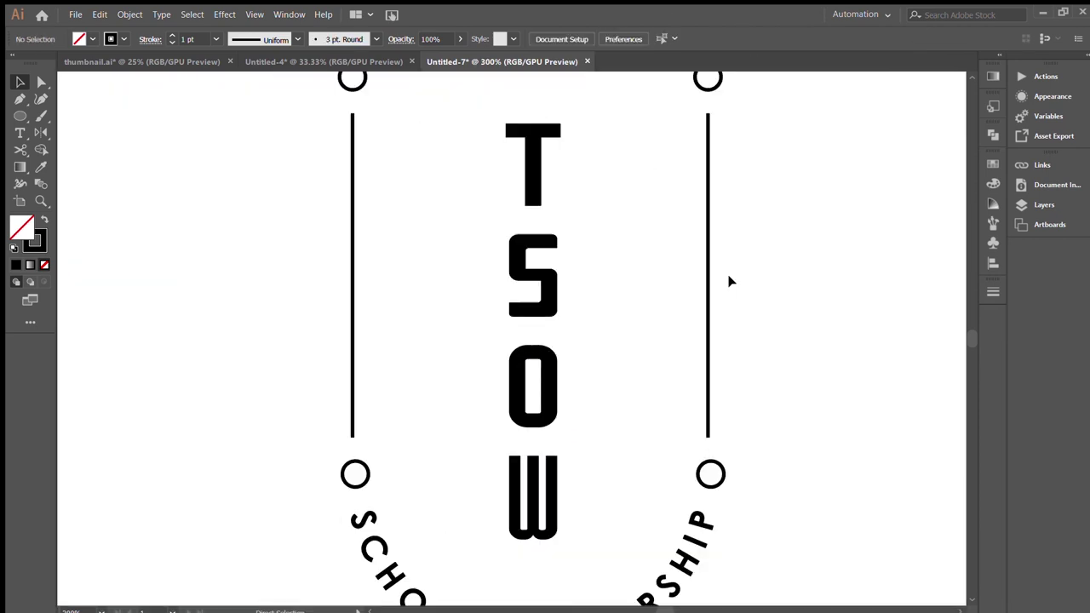
{"action": "key", "text": "ctrl+a"}
{"action": "left_click", "coordinate": [782, 274]}
{"action": "left_click", "coordinate": [705, 295]}
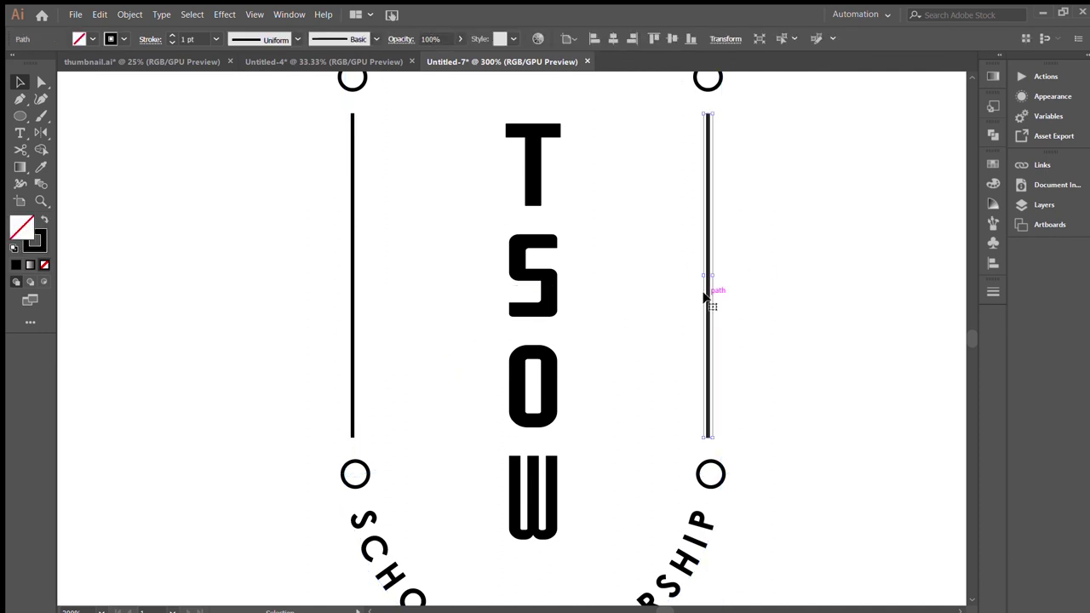
{"action": "left_click", "coordinate": [354, 294], "text": "shift"}
{"action": "left_click", "coordinate": [172, 35]}
{"action": "left_click", "coordinate": [178, 178]}
- Reselect both vertical lines to check the 2 pt stroke, then deselect and zoom out
{"action": "left_click", "coordinate": [706, 245]}
{"action": "left_click", "coordinate": [350, 295], "text": "shift"}
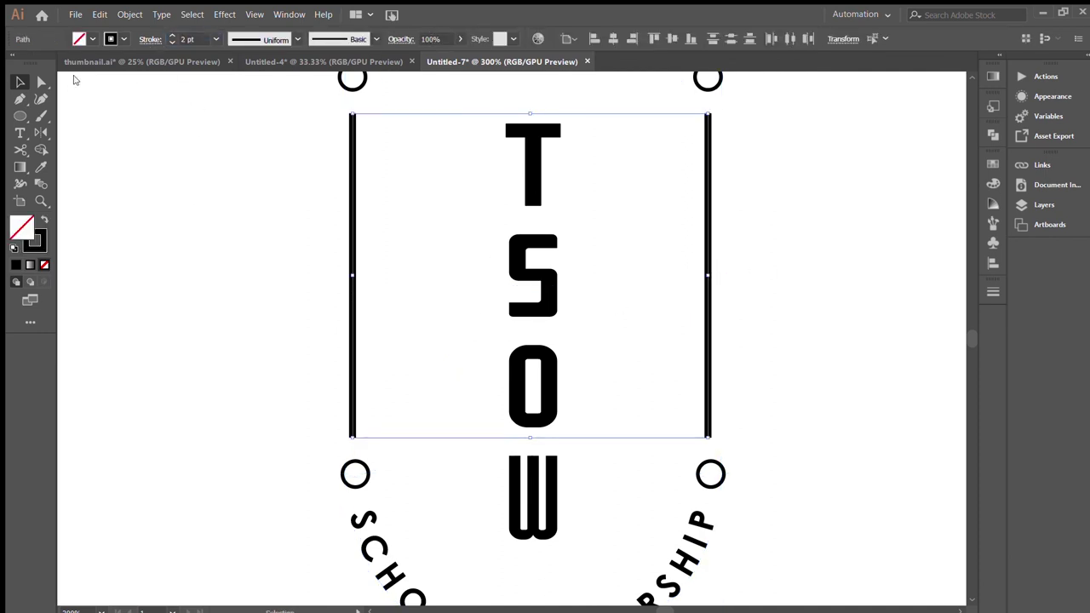
{"action": "left_click", "coordinate": [146, 196]}
{"action": "scroll", "coordinate": [244, 199], "scroll_direction": "up", "scroll_amount": 3}
{"action": "scroll", "coordinate": [414, 287], "scroll_direction": "down", "scroll_amount": 3}
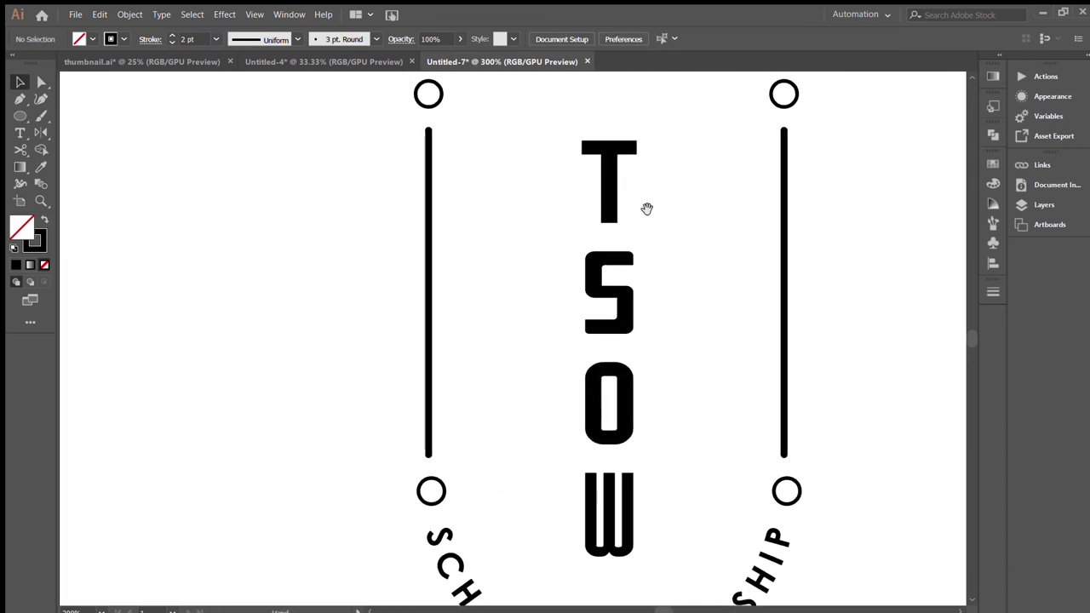
{"action": "key", "text": "ctrl+minus"}
{"action": "key", "text": "ctrl+minus"}
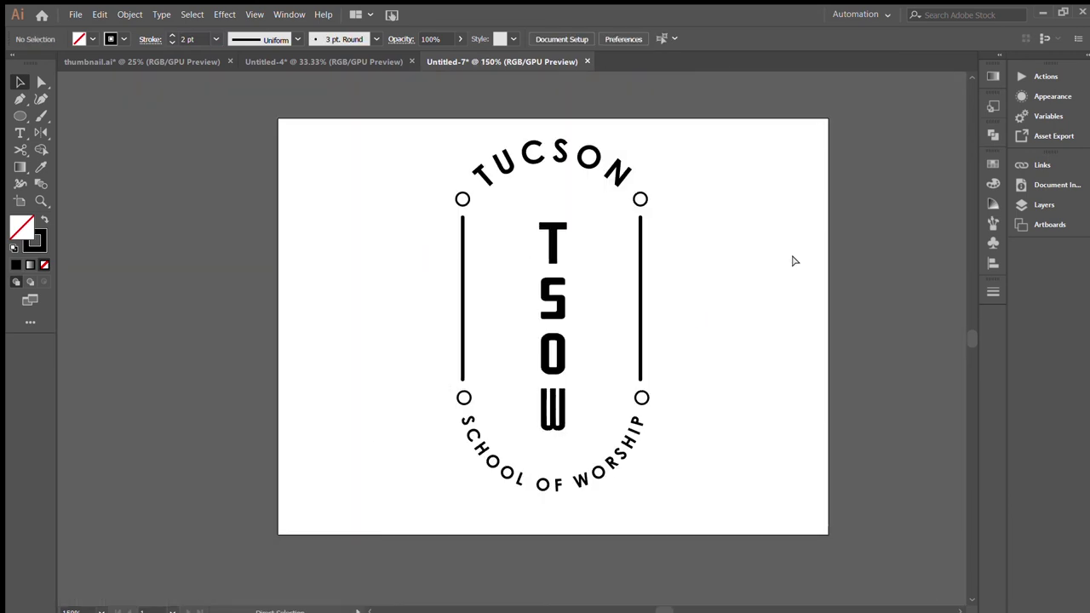
- Enlarge the TSOW letters slightly using their bounding box
{"action": "left_click", "coordinate": [554, 345]}
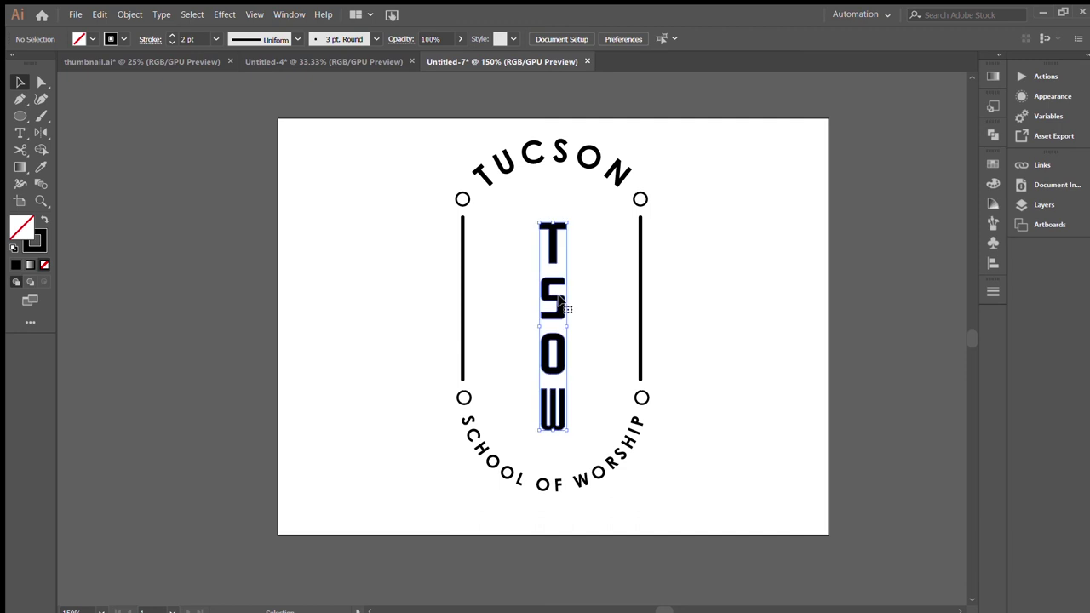
{"action": "left_click_drag", "start_coordinate": [569, 205], "coordinate": [622, 209]}
{"action": "left_click", "coordinate": [624, 307]}
{"action": "left_click", "coordinate": [596, 152]}
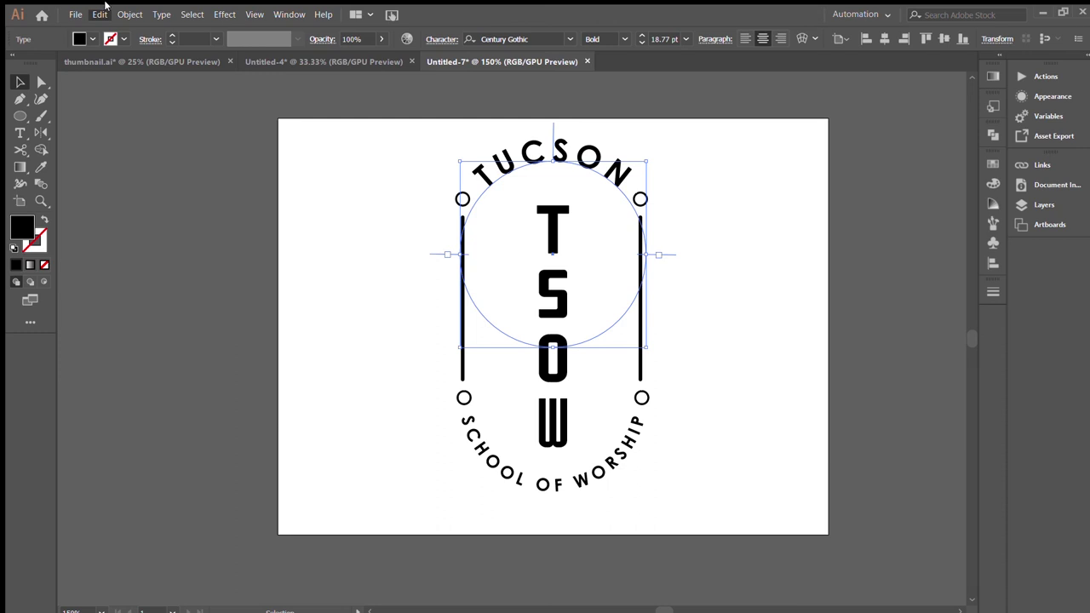
{"action": "left_click", "coordinate": [481, 447]}
{"action": "left_click", "coordinate": [663, 368]}
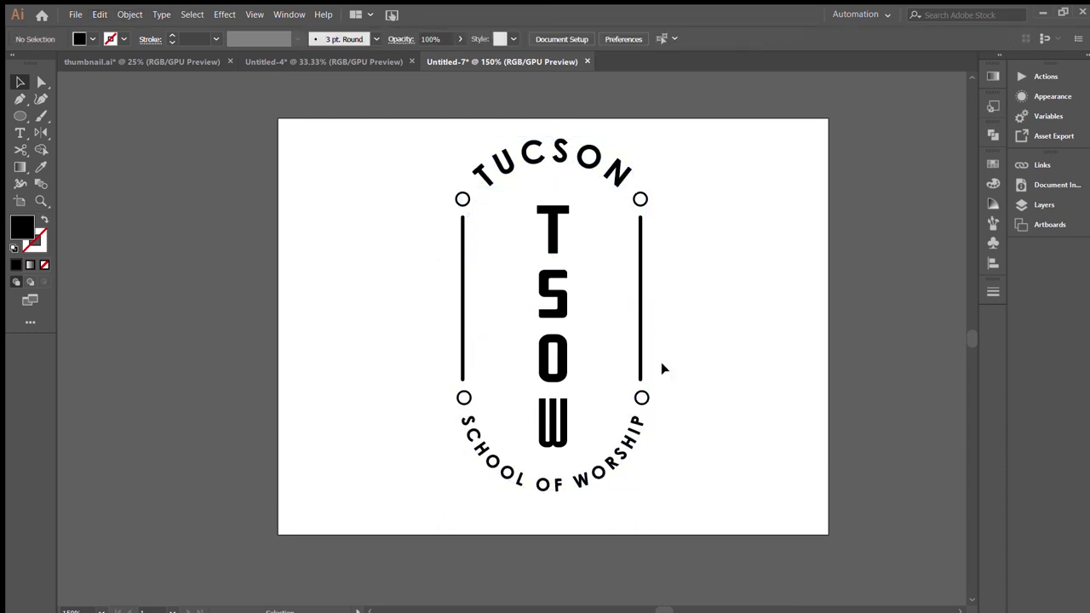
- Group all badge pieces, align them, and move TSOW down between the circles
{"action": "left_click_drag", "start_coordinate": [628, 251], "coordinate": [353, 555]}
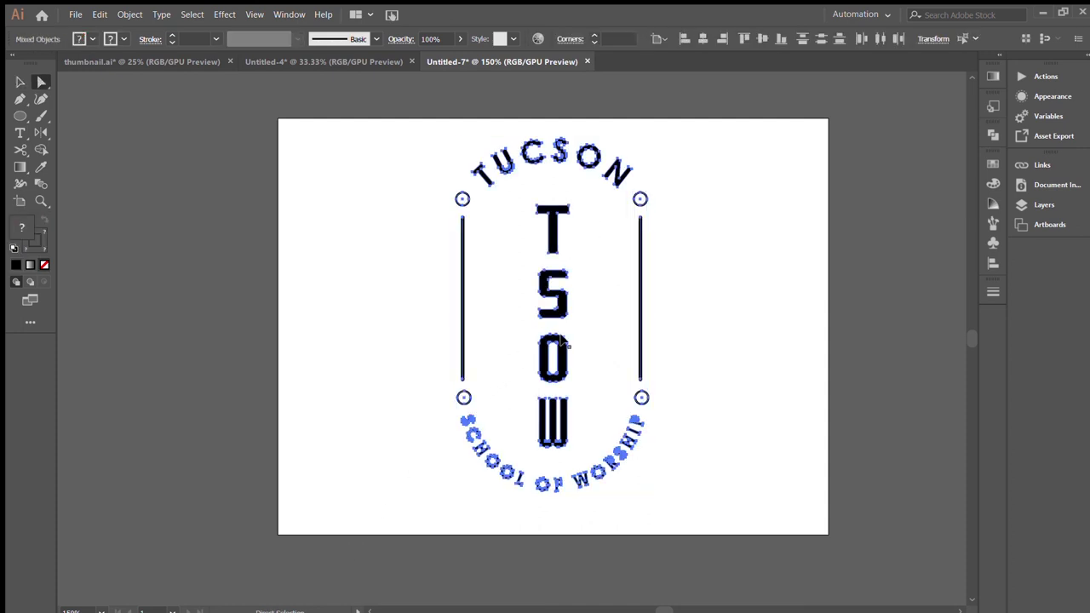
{"action": "left_click", "coordinate": [671, 328]}
{"action": "key", "text": "ctrl+a"}
{"action": "key", "text": "ctrl+g"}
{"action": "left_click", "coordinate": [664, 39]}
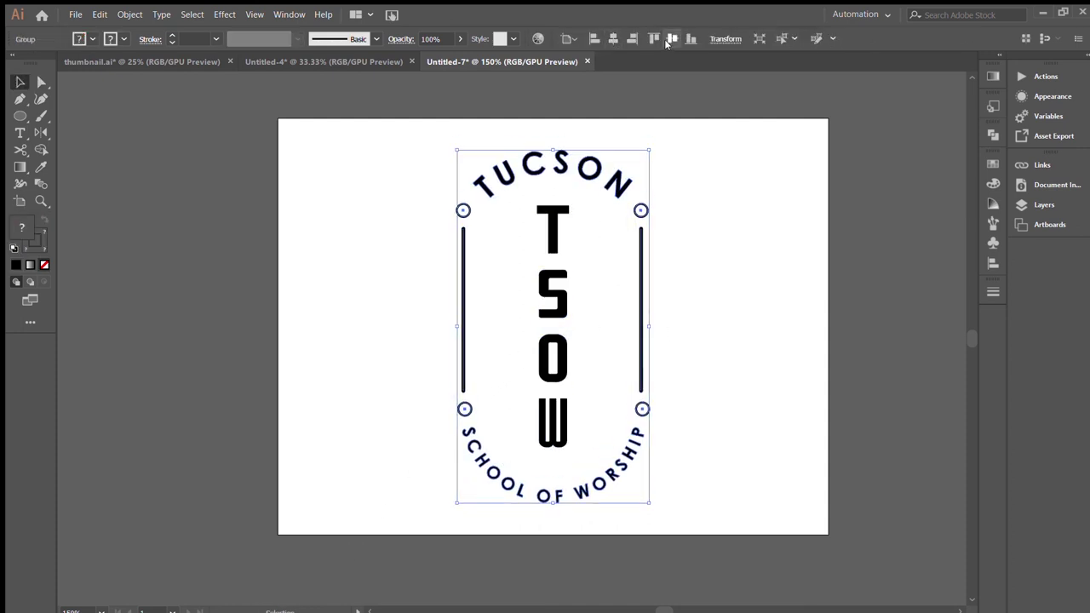
{"action": "left_click", "coordinate": [715, 248]}
{"action": "left_click_drag", "start_coordinate": [553, 293], "coordinate": [554, 301]}
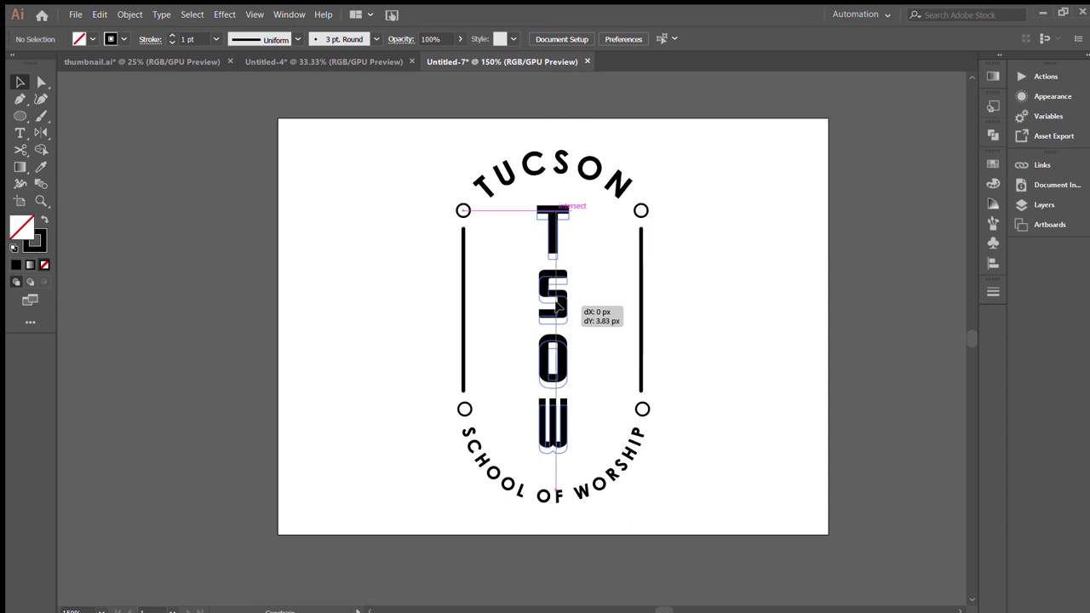
{"action": "left_click", "coordinate": [717, 325]}
- Scale the whole badge down about its centre on the artboard
{"action": "key", "text": "ctrl+a"}
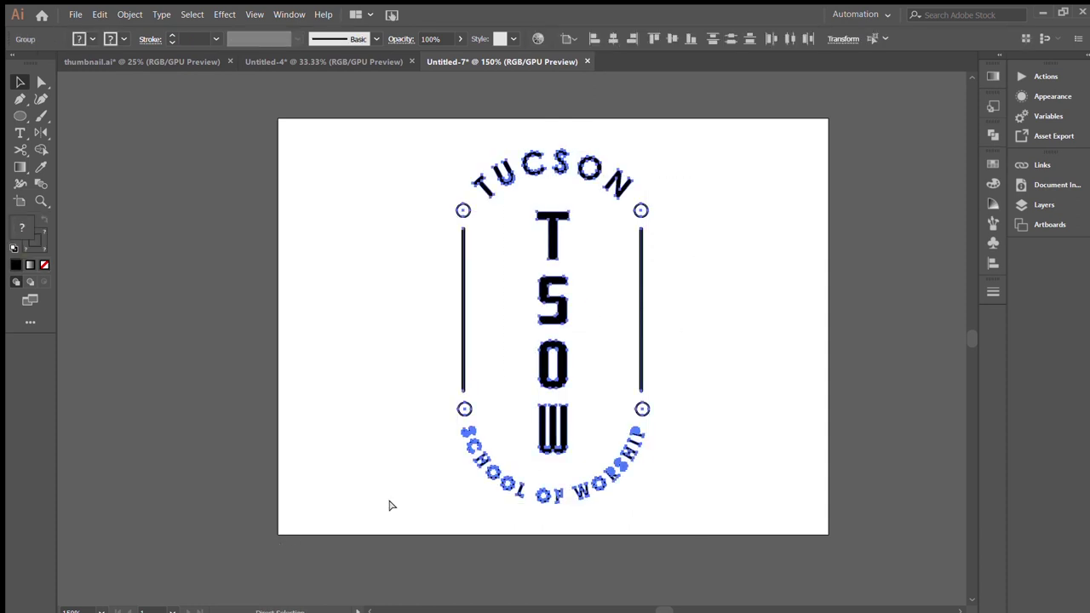
{"action": "left_click_drag", "start_coordinate": [649, 150], "coordinate": [618, 206]}
{"action": "left_click", "coordinate": [683, 244]}
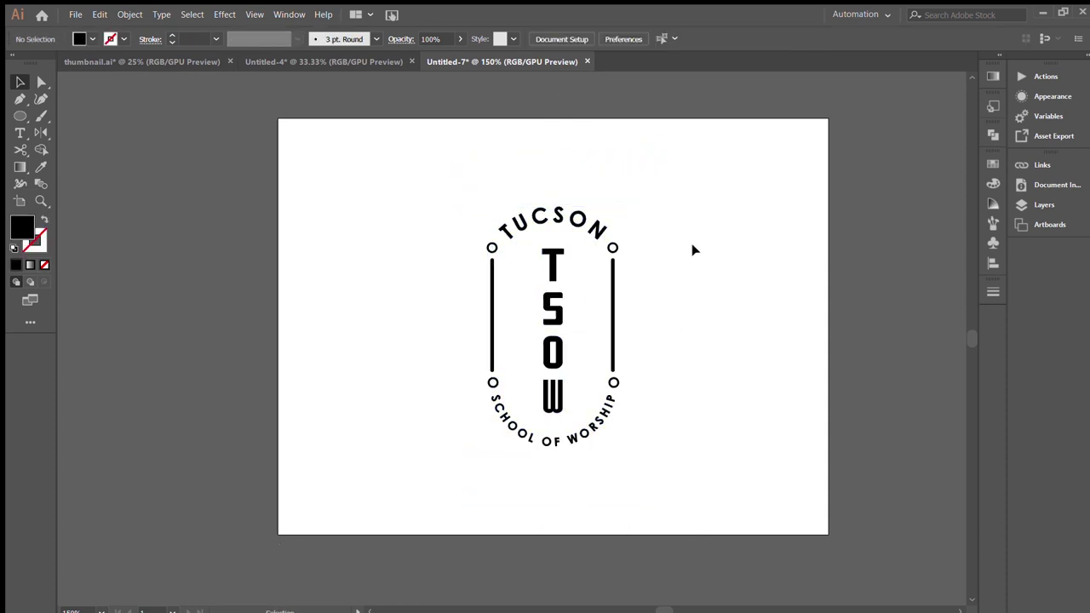